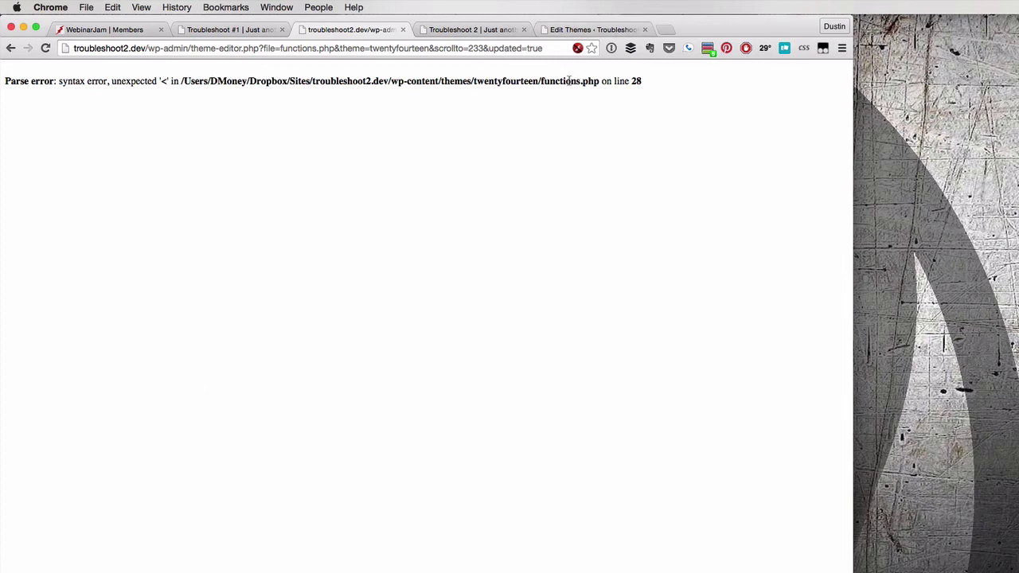
Reload the Troubleshoot 2 home page and load troubleshoot2.dev/wp-admin, both showing the parse error
click(457, 26)
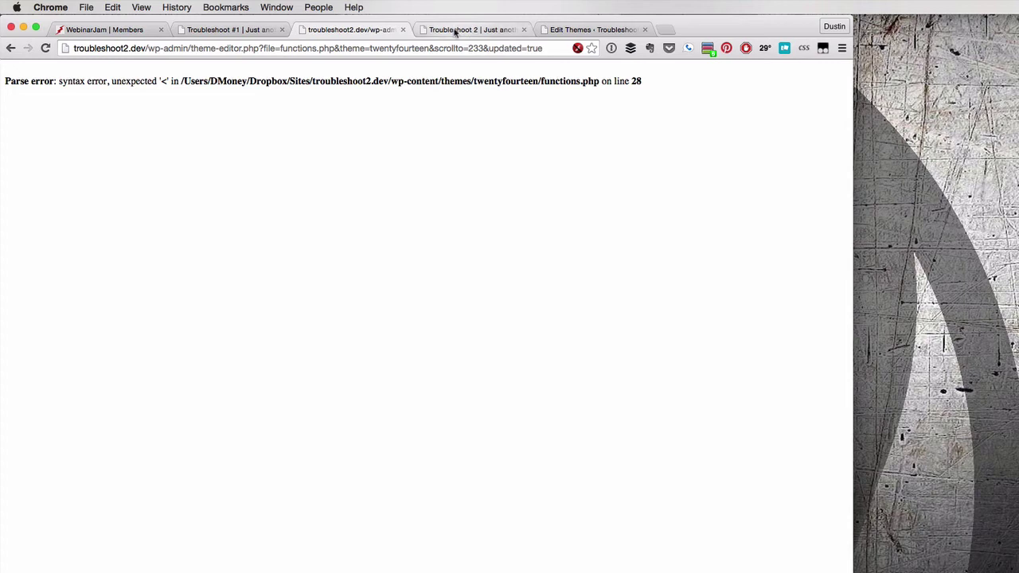
click(46, 48)
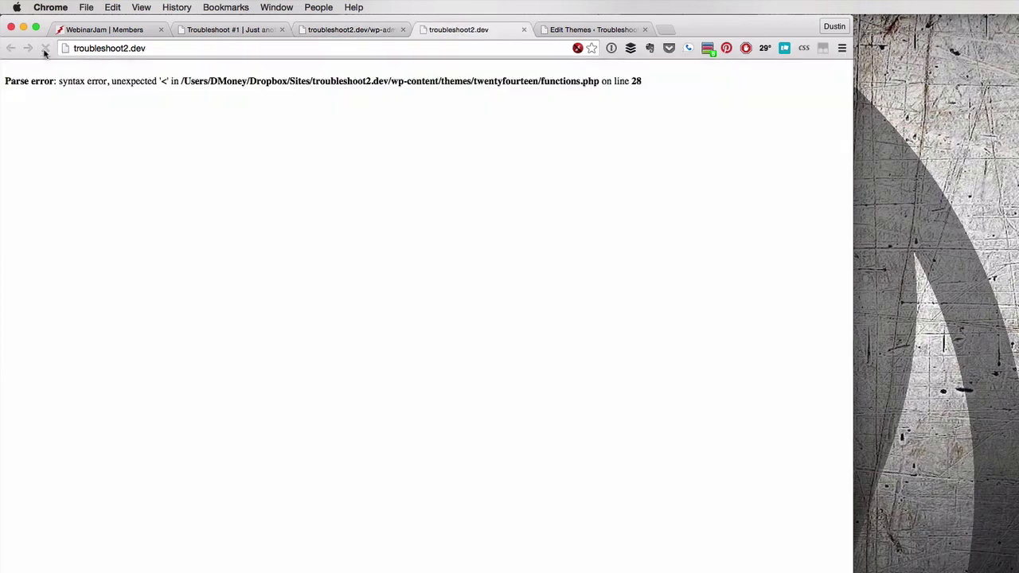
click(156, 47)
key(Right)
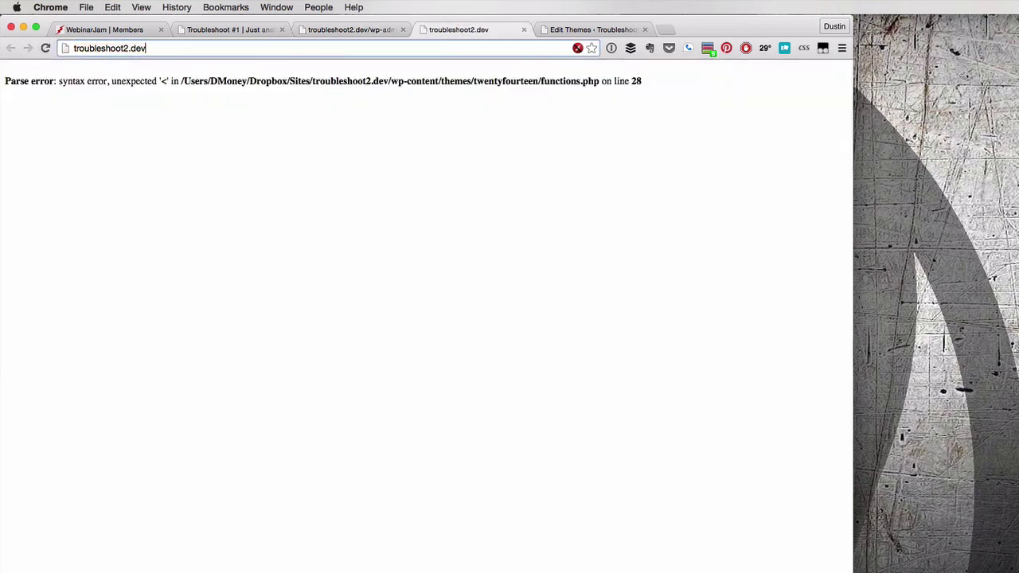
text(/wp-admin)
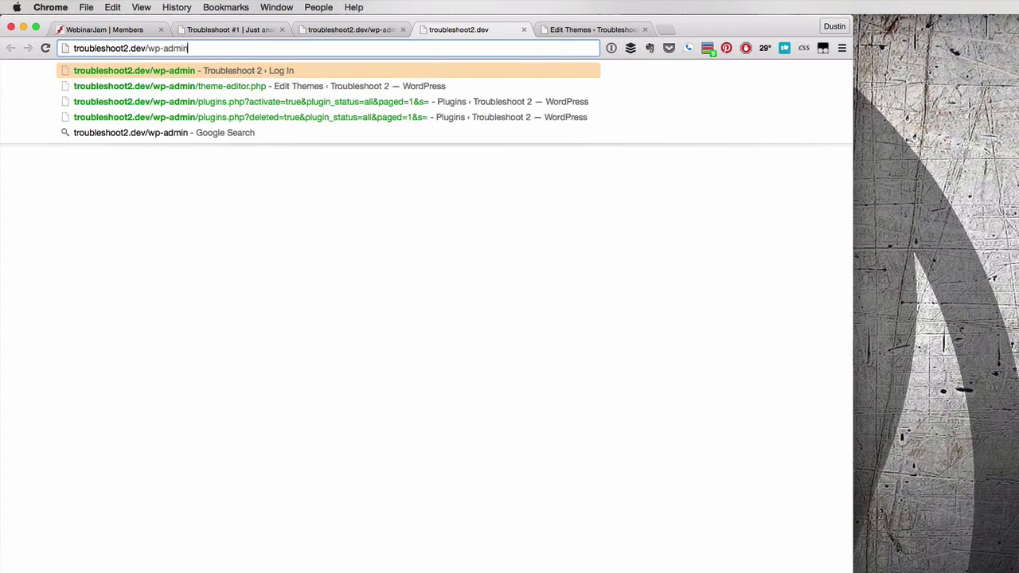
key(Return)
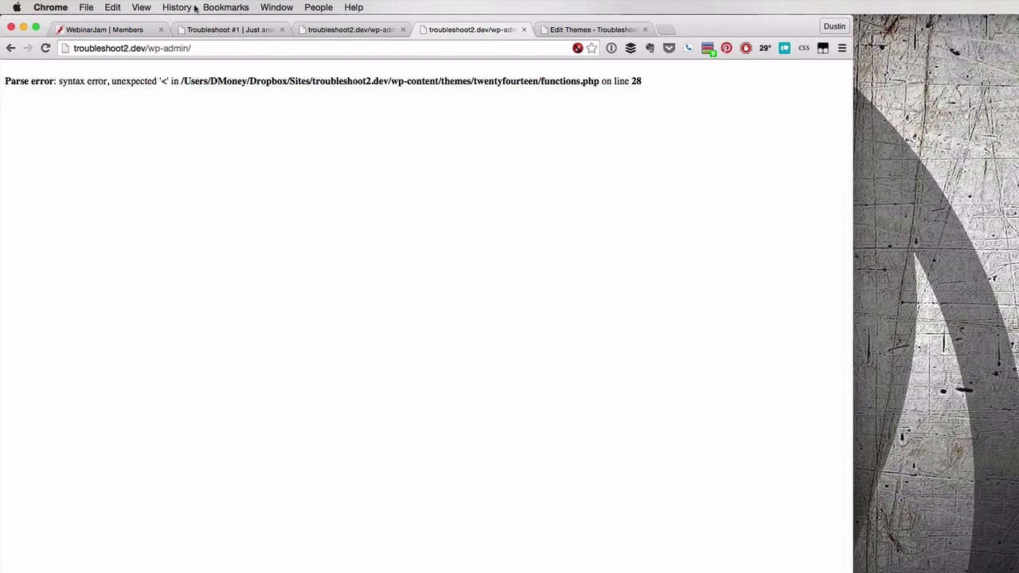
Load troubleshoot2.dev/wp-login.php, which returns the same functions.php line 28 parse error
double_click(184, 48)
text(login.php)
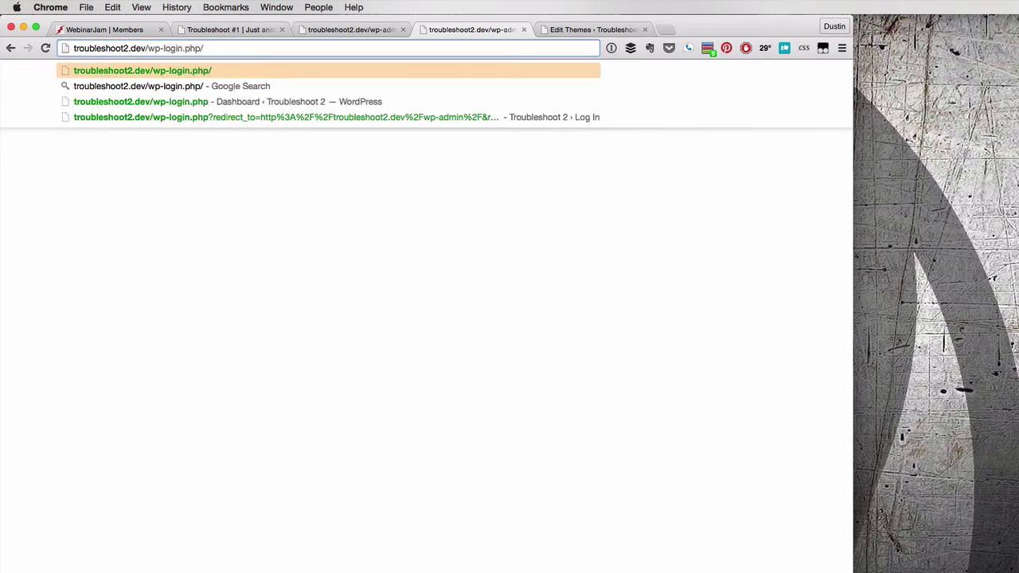
key(BackSpace)
key(Return)
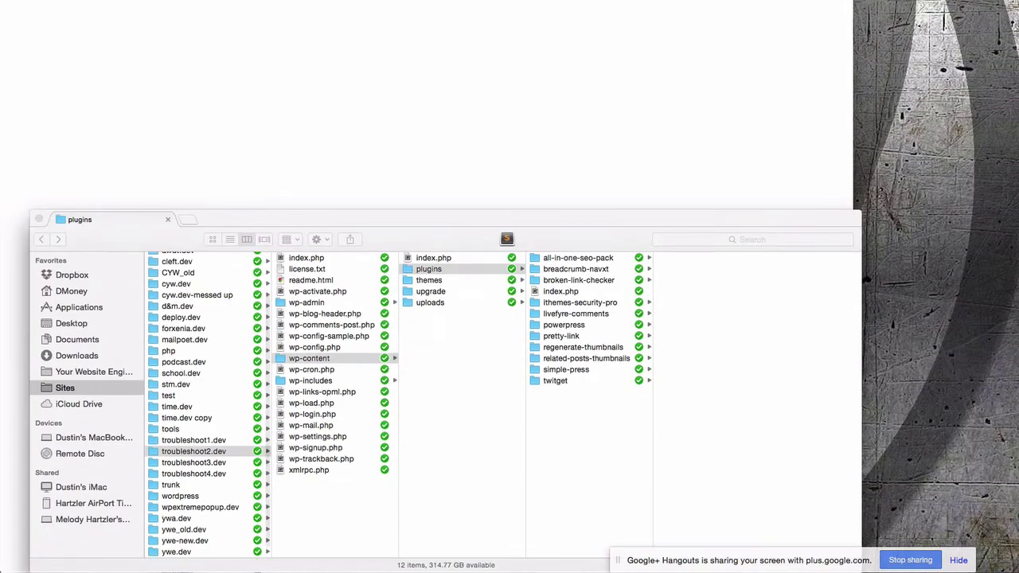
Browse the troubleshoot2.dev site files to wp-content/themes/twentyfourteen in Finder
click(59, 214)
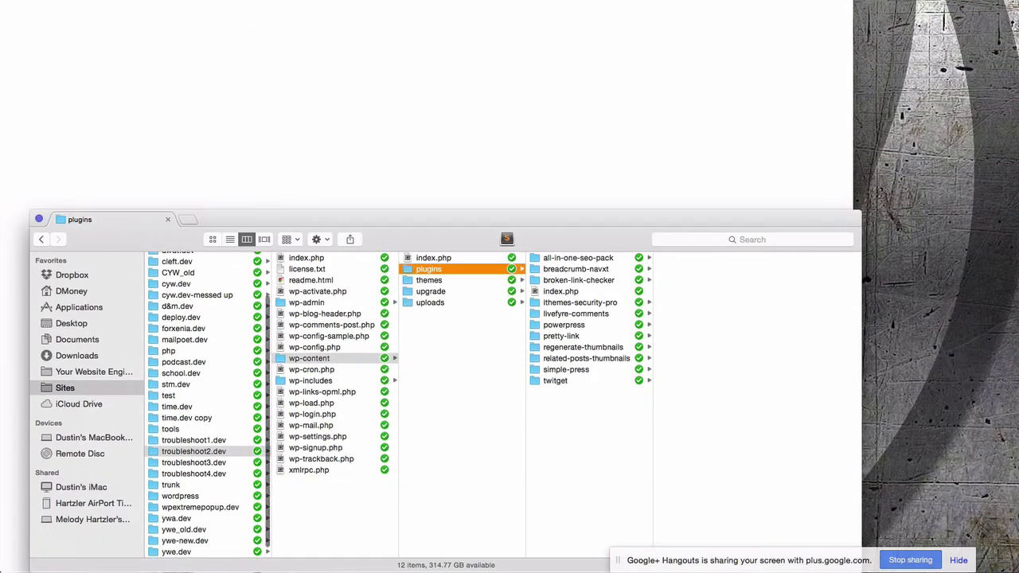
click(430, 280)
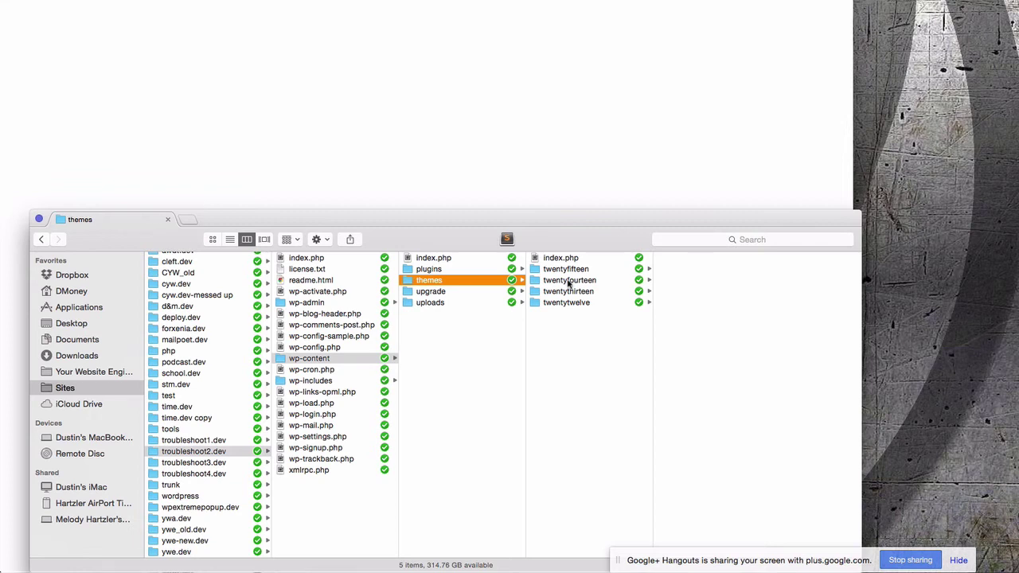
click(567, 282)
scroll(694, 438, down, 5)
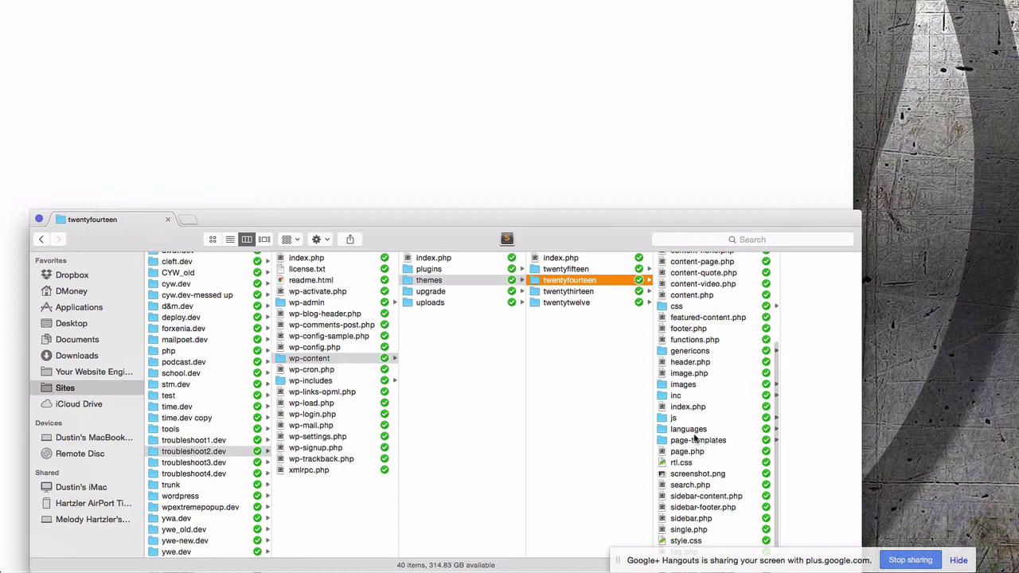
scroll(694, 434, down, 1)
Open the theme's functions.php with the text editor via Open With
click(687, 329)
right_click(687, 330)
mouse_move(734, 300)
click(875, 383)
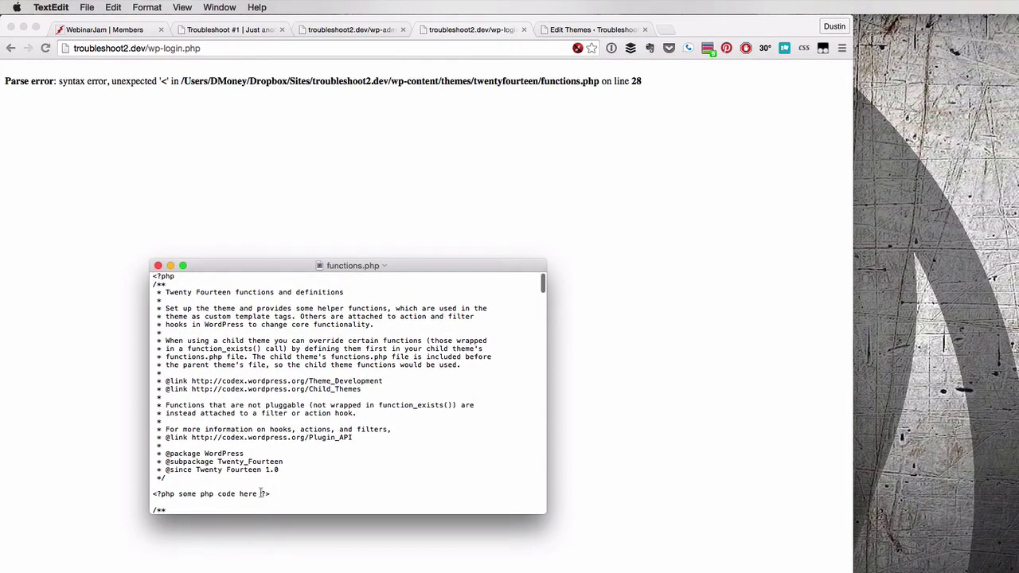
Delete the stray '<?php some php code here ?>' line, save functions.php, and reload the login page
drag(271, 494, 150, 492)
key(BackSpace)
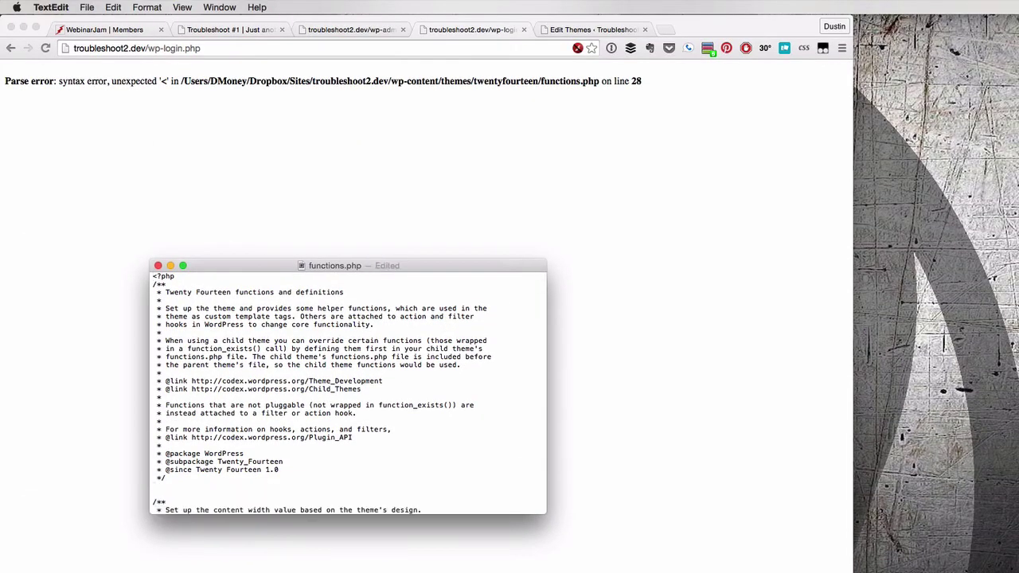
key(BackSpace)
key(super+s)
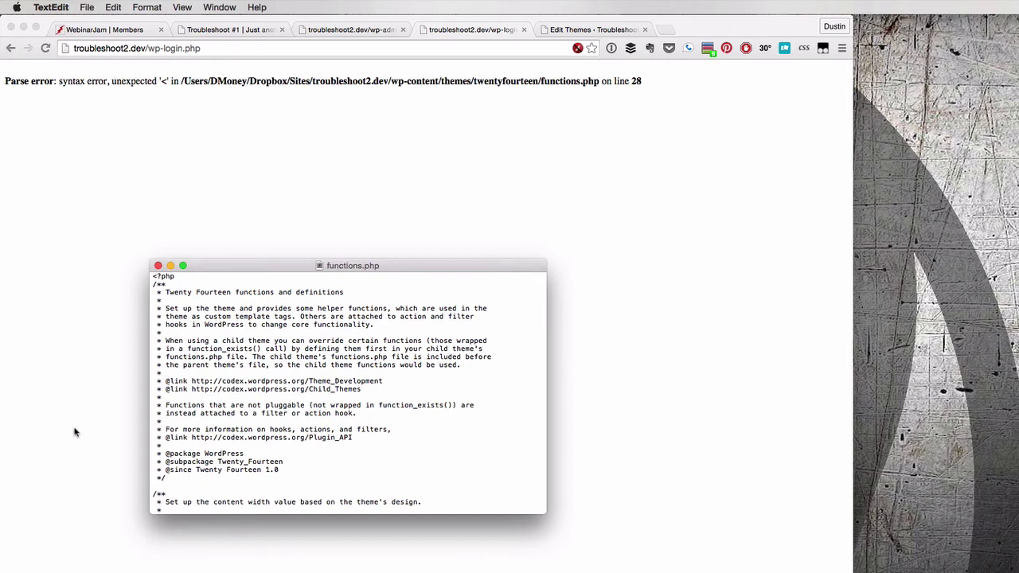
click(75, 433)
key(super+r)
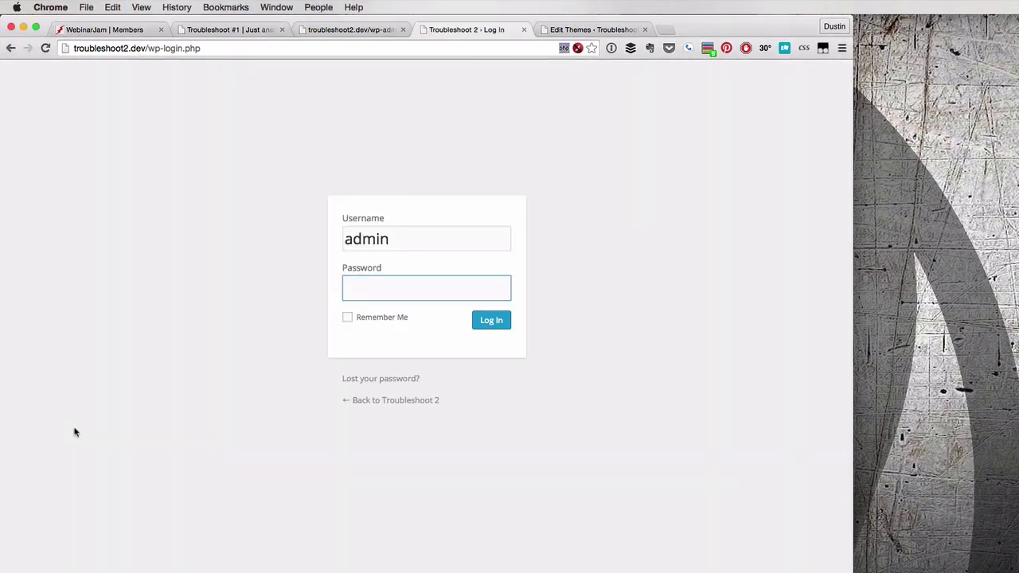
Log in to Troubleshoot 2 admin with the password, dismiss save-password prompts, and open Settings > General
text(pass)
key(Return)
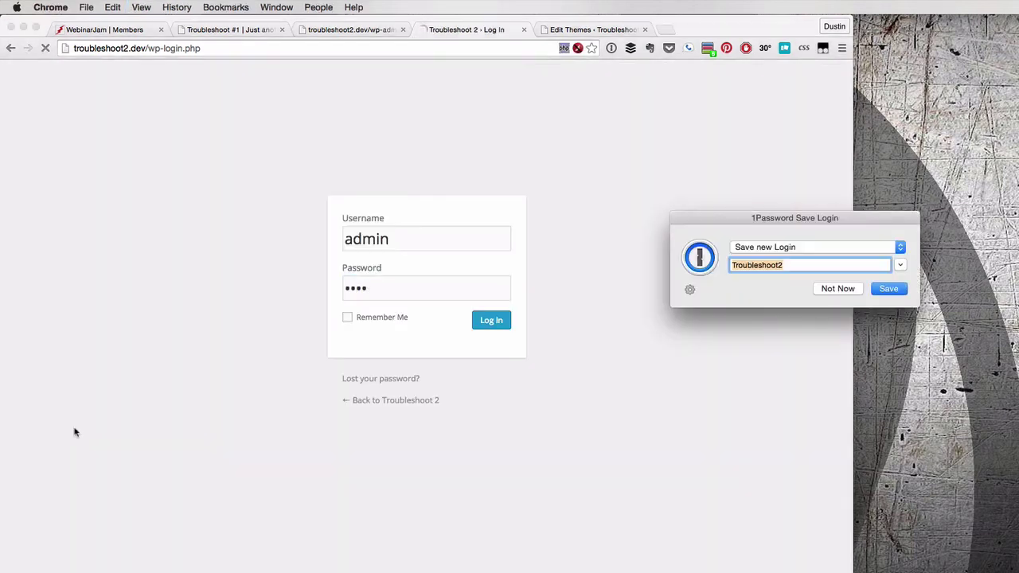
key(Escape)
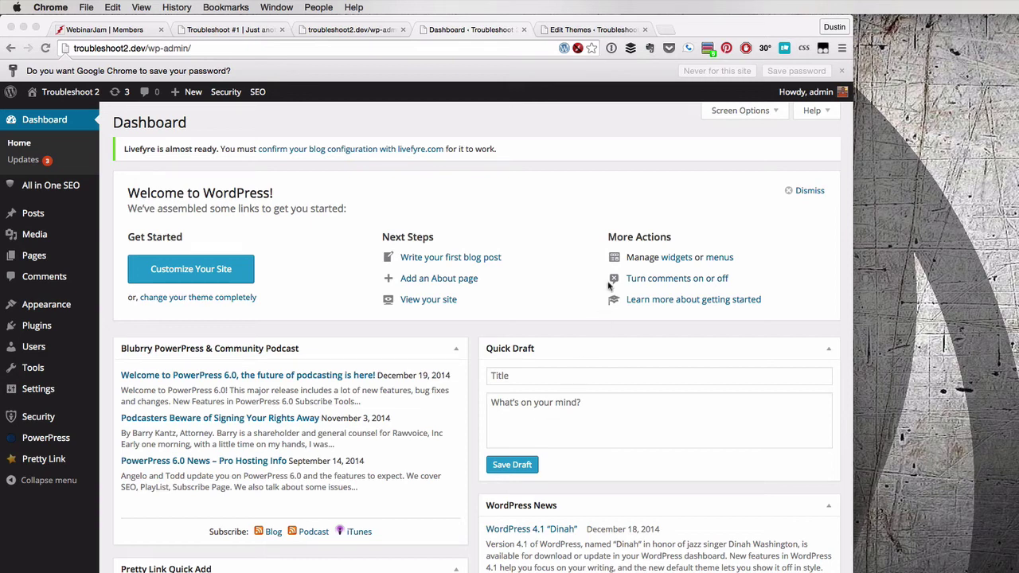
click(600, 125)
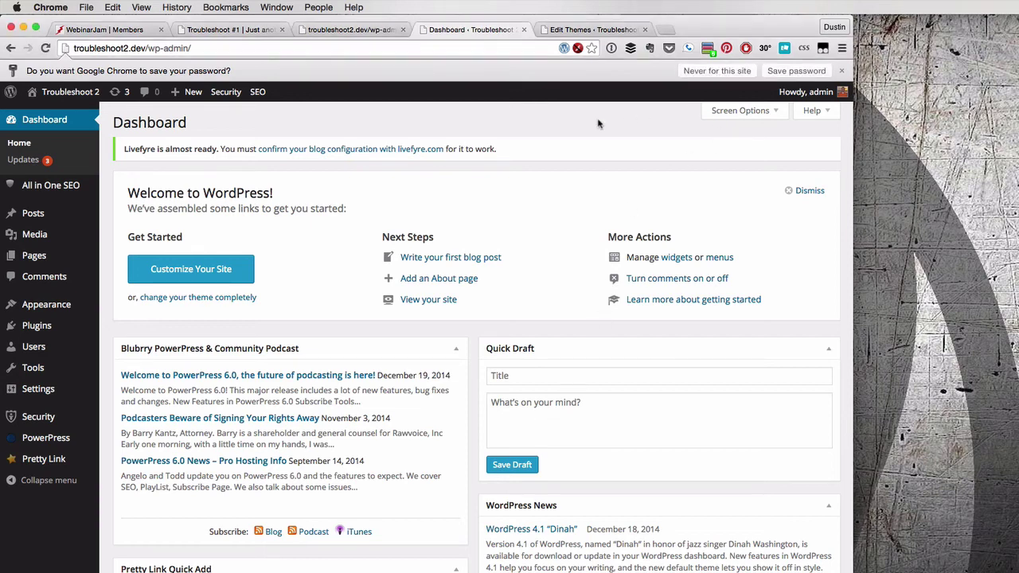
click(839, 72)
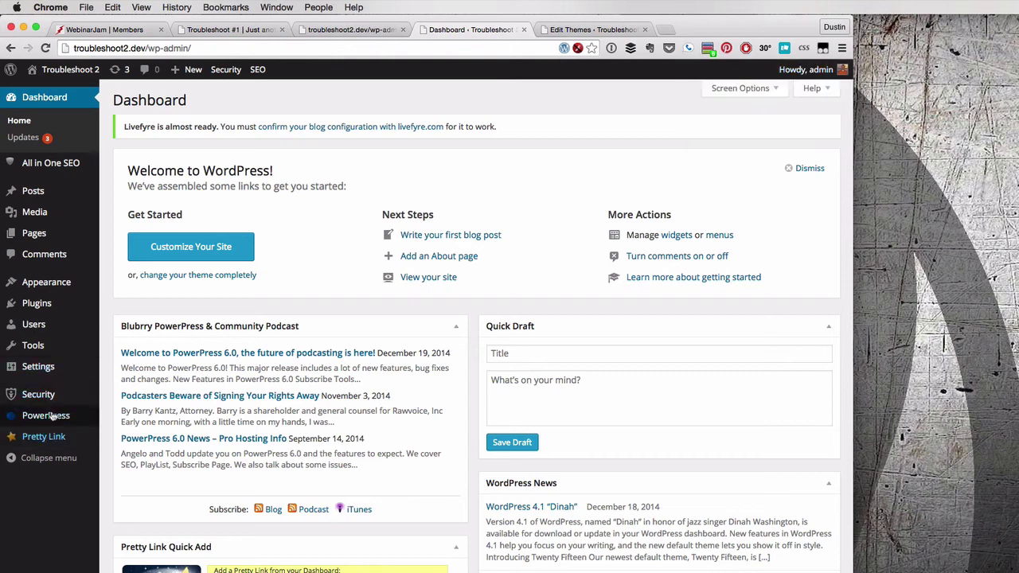
mouse_move(39, 373)
click(119, 370)
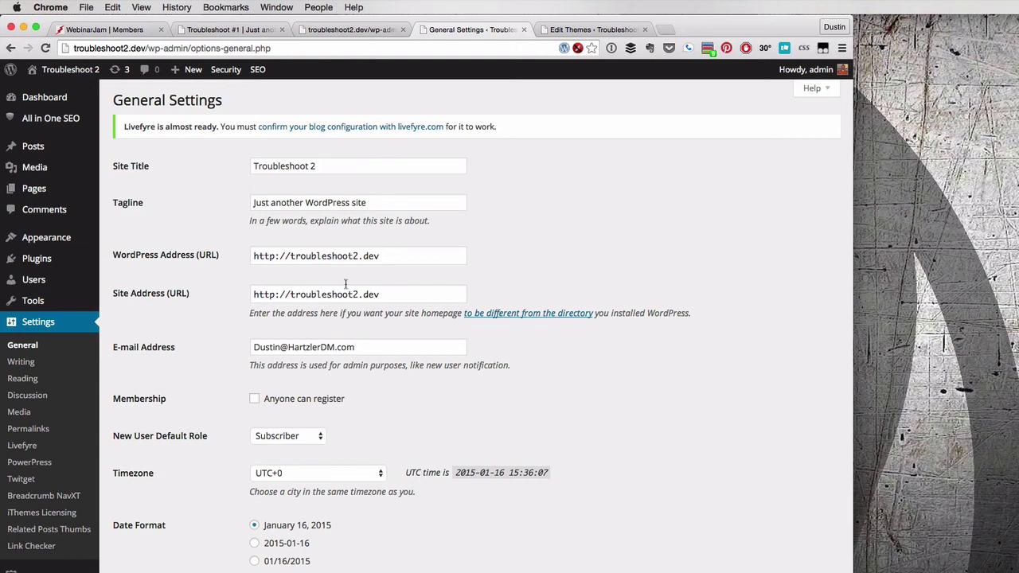
click(359, 295)
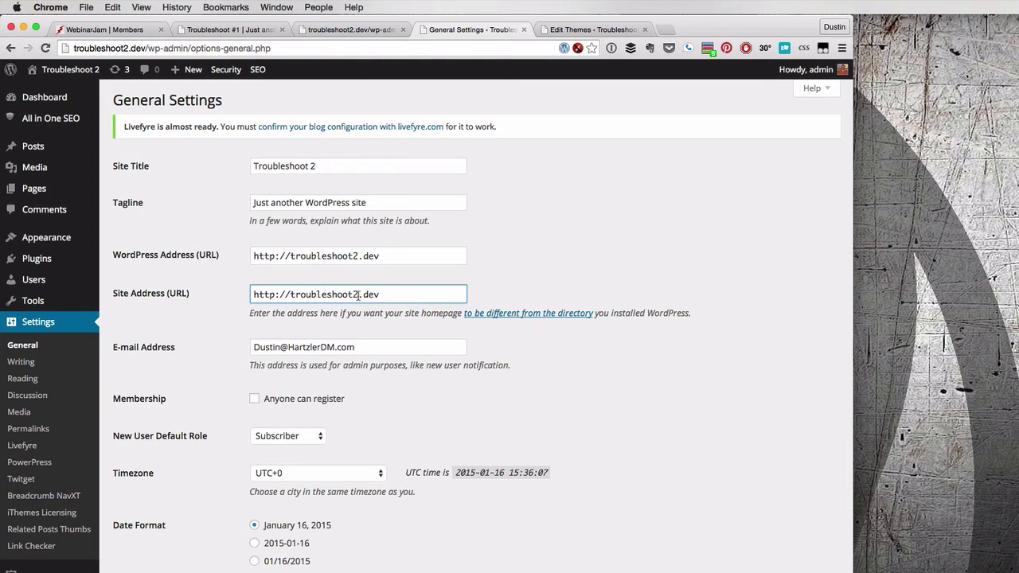
text(2)
key(Return)
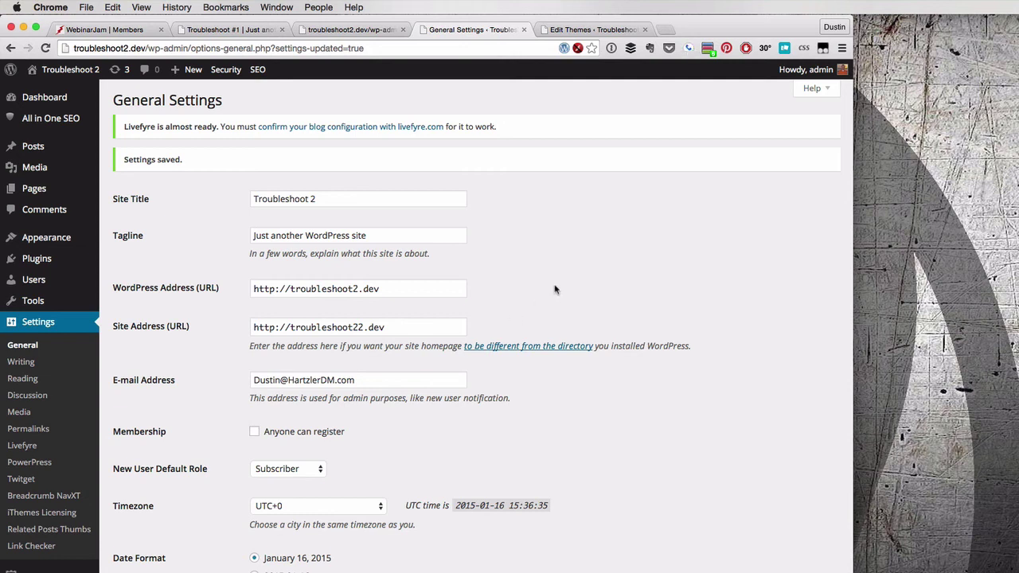
click(358, 289)
text(2)
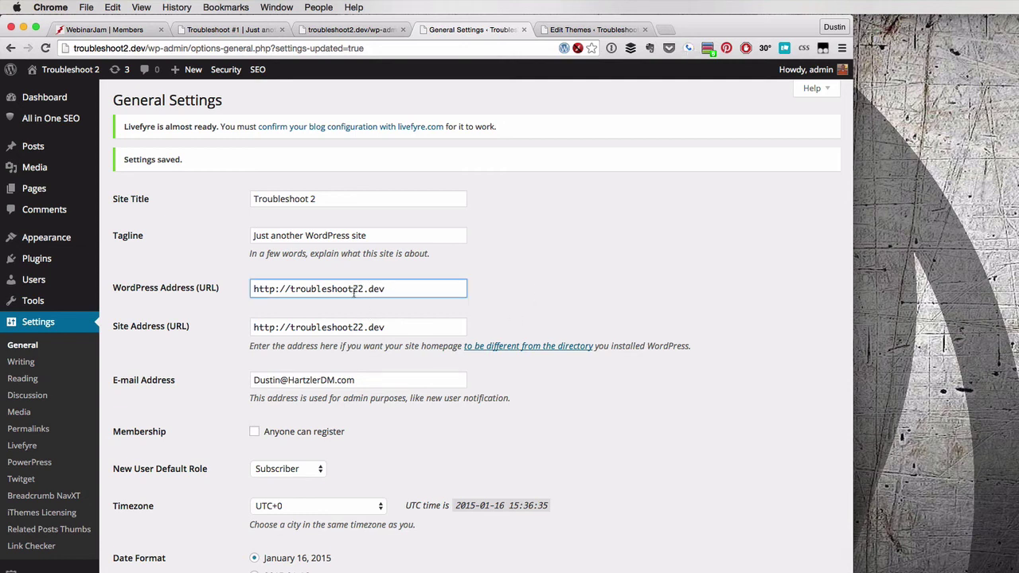
click(355, 327)
key(BackSpace)
key(Delete)
text(t)
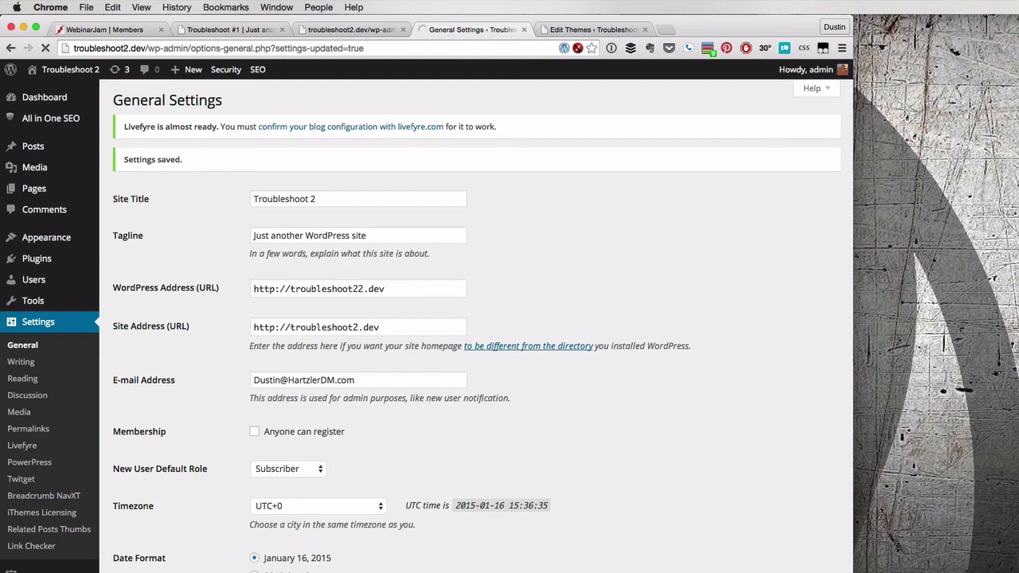
key(super+t)
Open phpMyAdmin from the localhost server page, then switch to the Troubleshoot #1 tab
text(localhost)
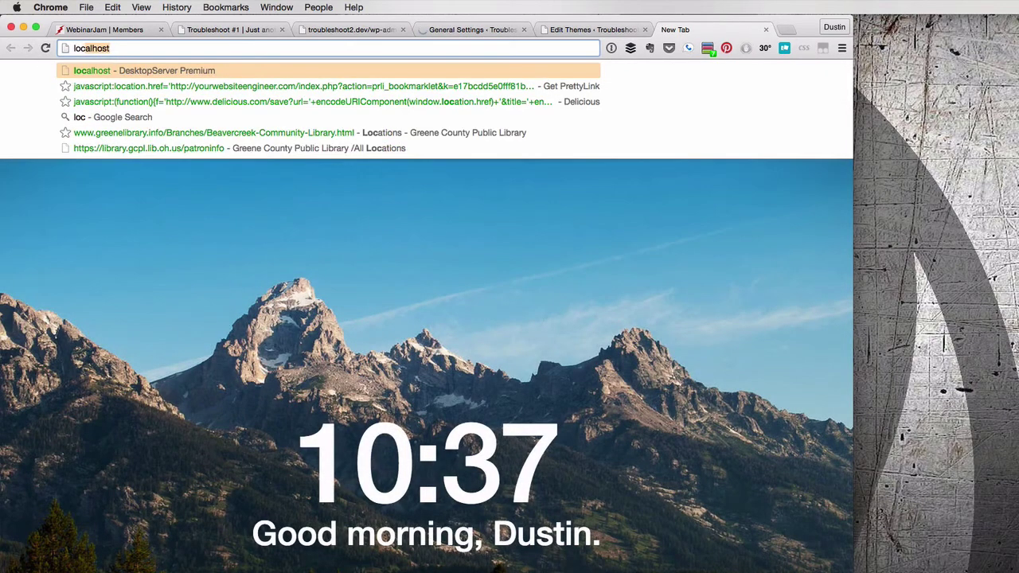
key(Return)
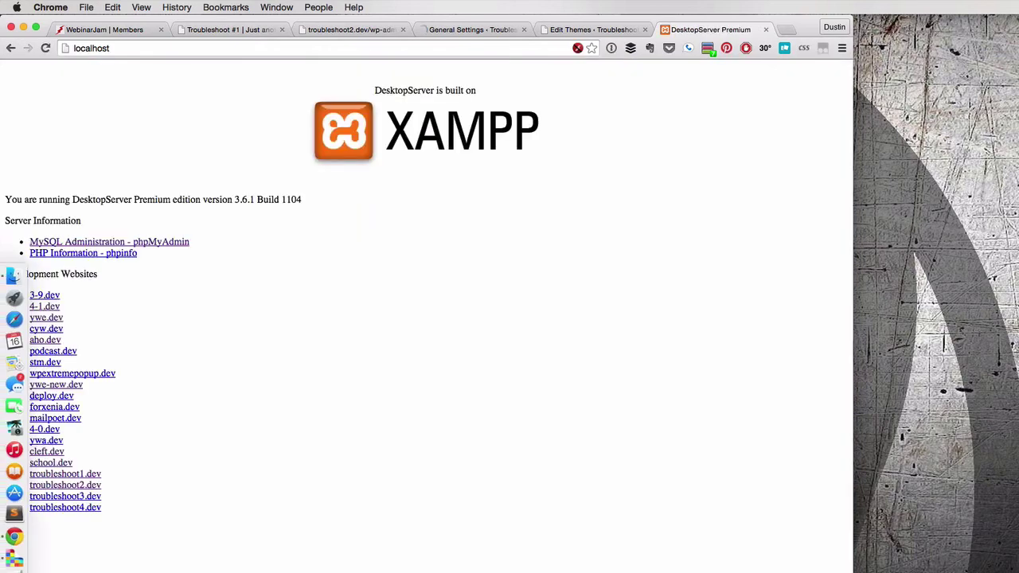
click(106, 244)
click(467, 34)
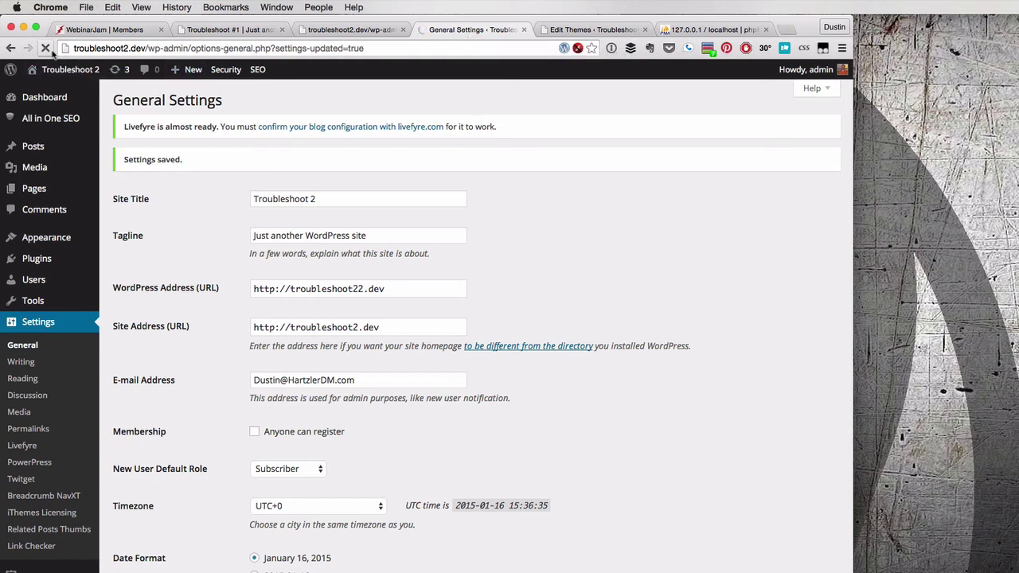
click(689, 29)
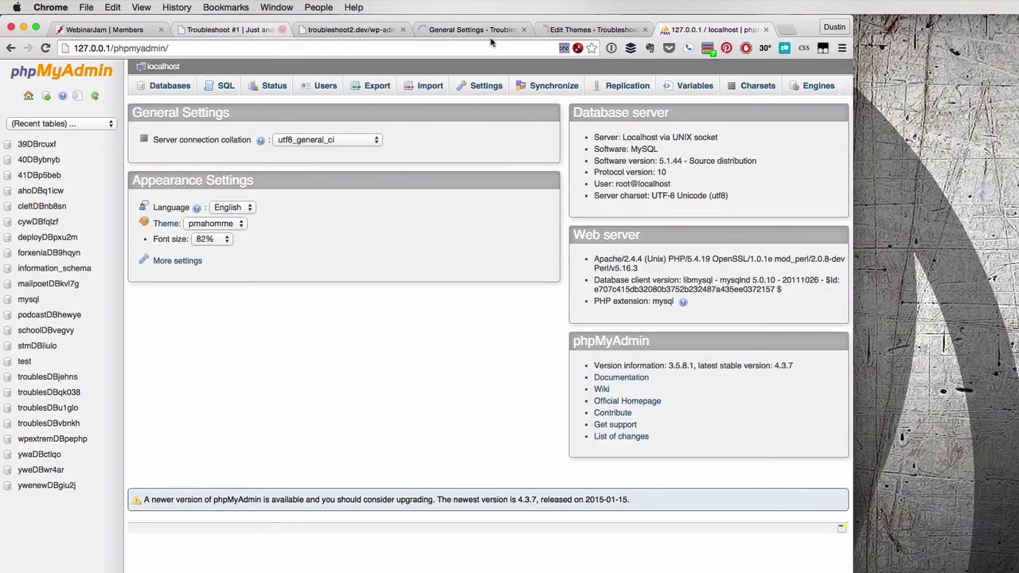
click(261, 32)
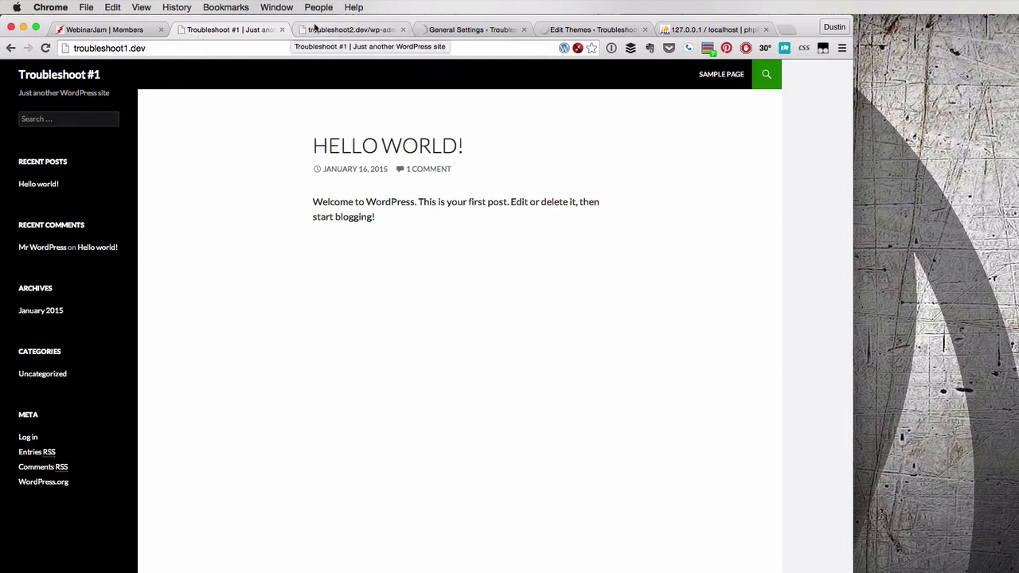
Load troubleshoot1.dev/wp-admin from the Troubleshoot #1 address bar
click(176, 48)
key(Right)
text(/p)
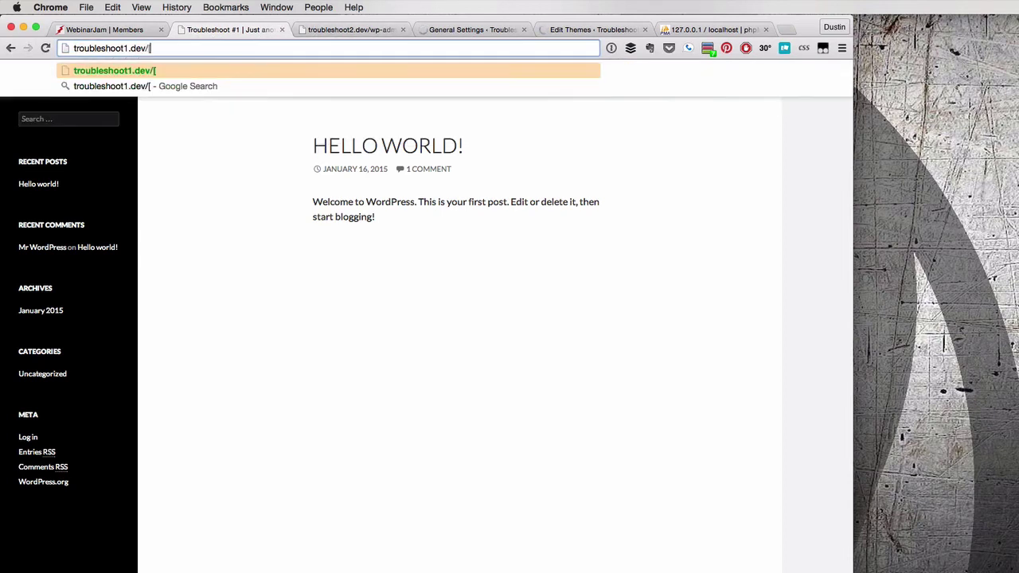
key(BackSpace)
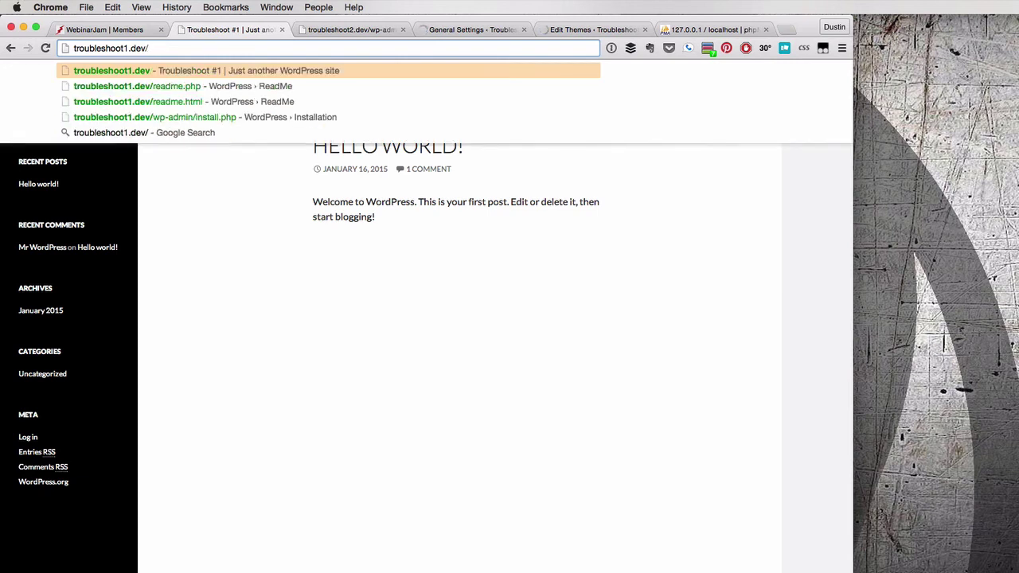
text(wp-admin)
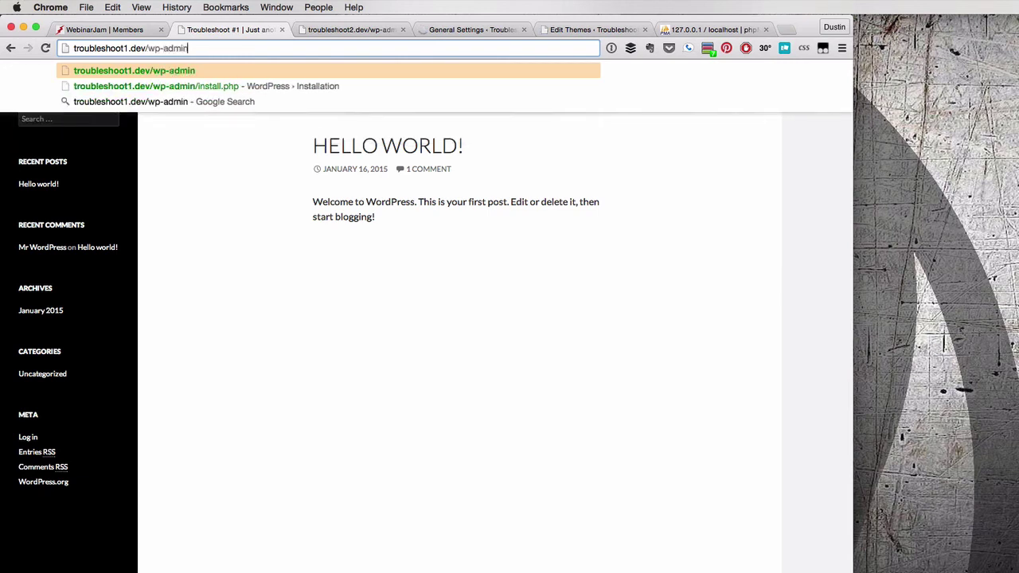
key(Return)
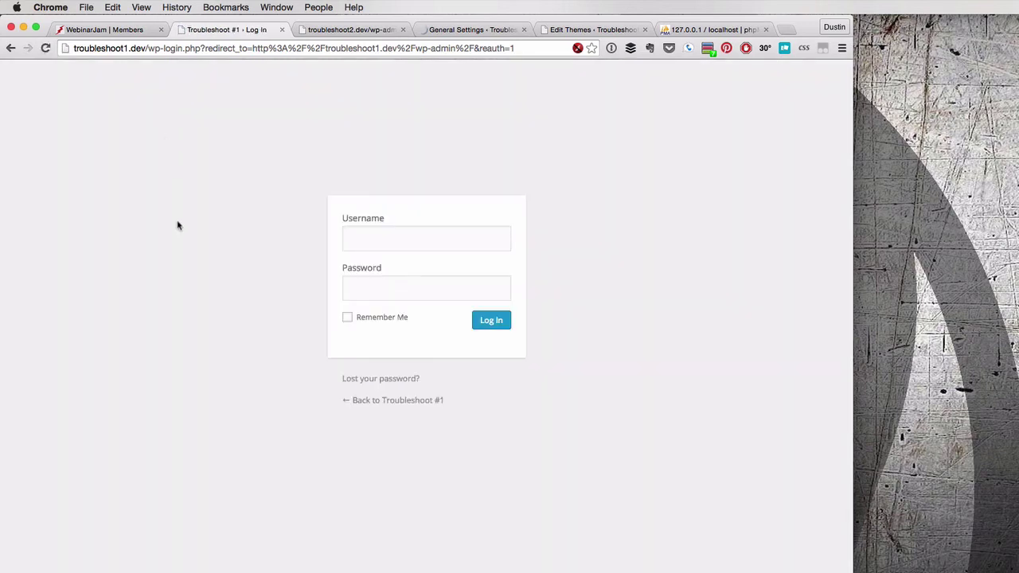
Log in as admin, decline saving the login in 1Password, and open Settings > Permalinks
text(admin)
key(Tab)
text(admin)
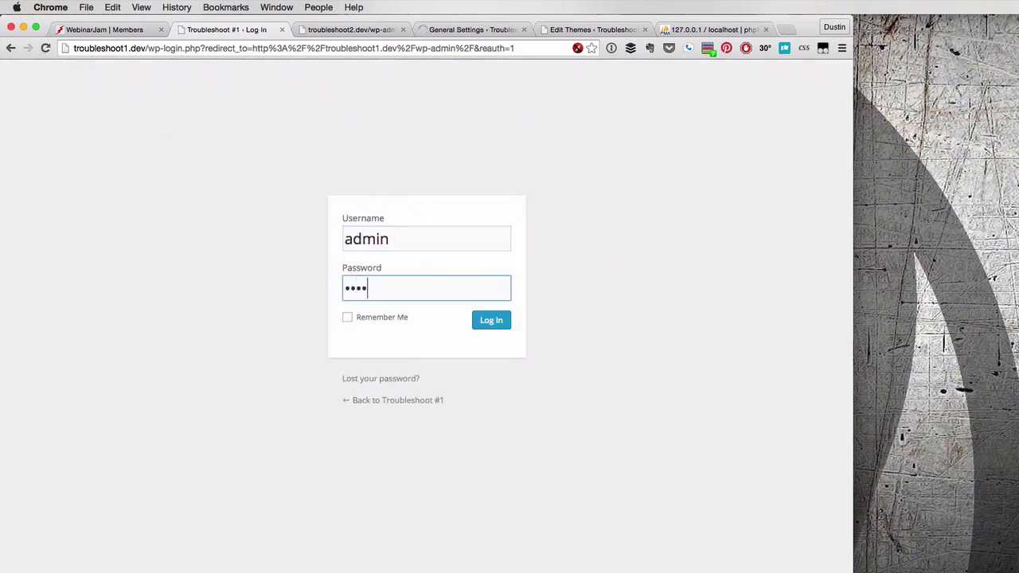
key(Return)
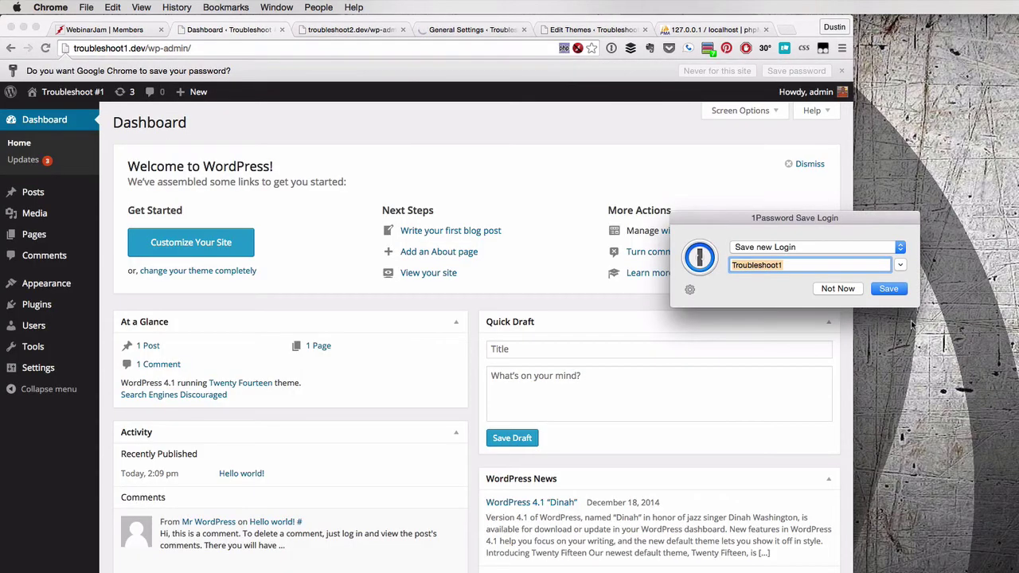
click(838, 289)
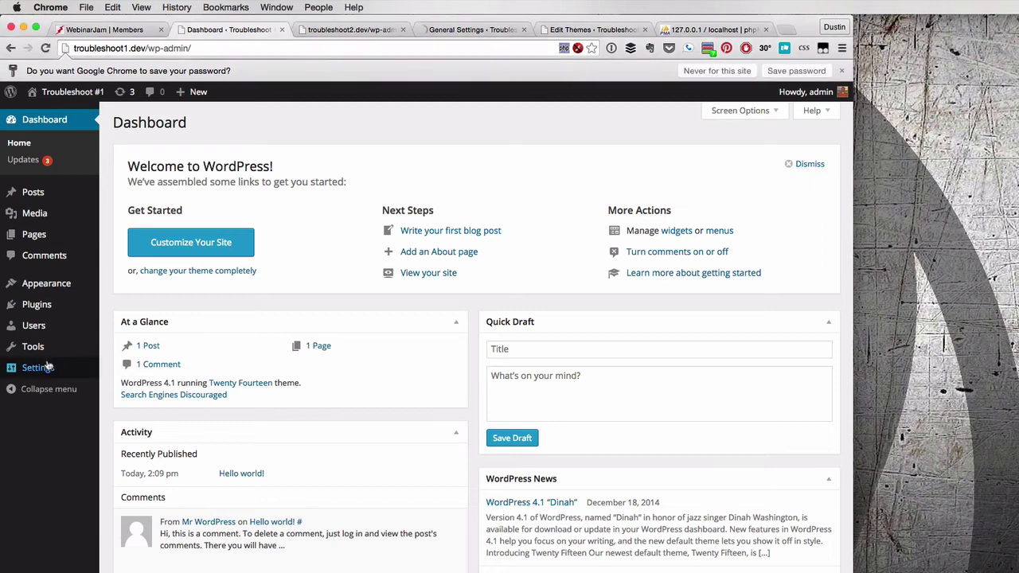
mouse_move(47, 370)
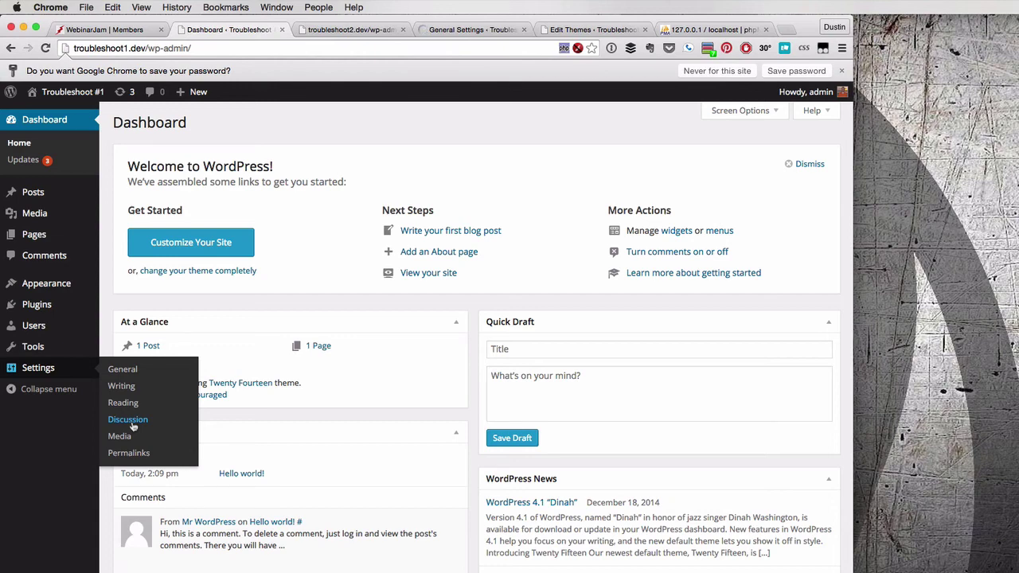
click(127, 458)
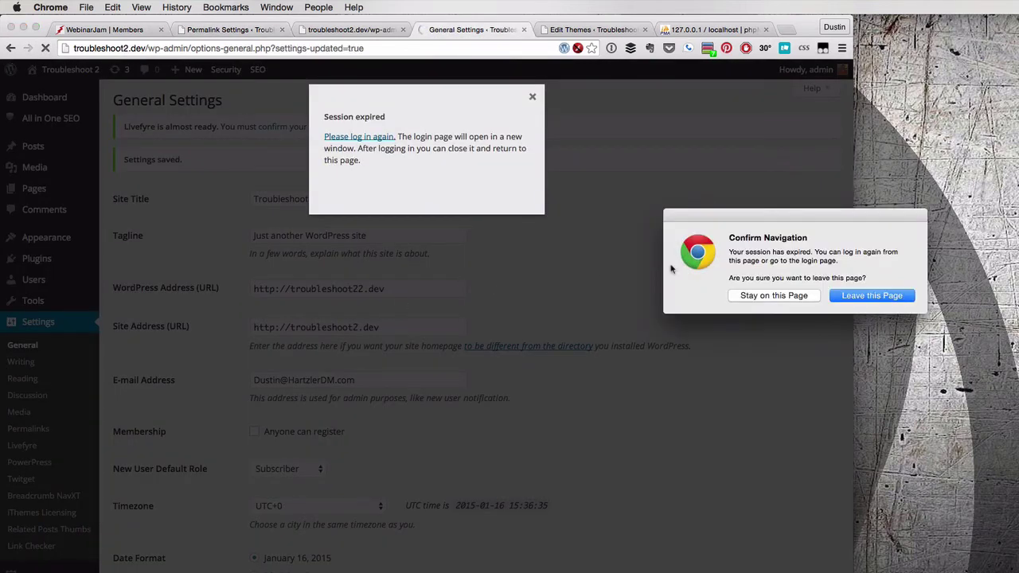
Stay on the Troubleshoot 2 settings page and resave the Troubleshoot #1 permalink settings
click(788, 296)
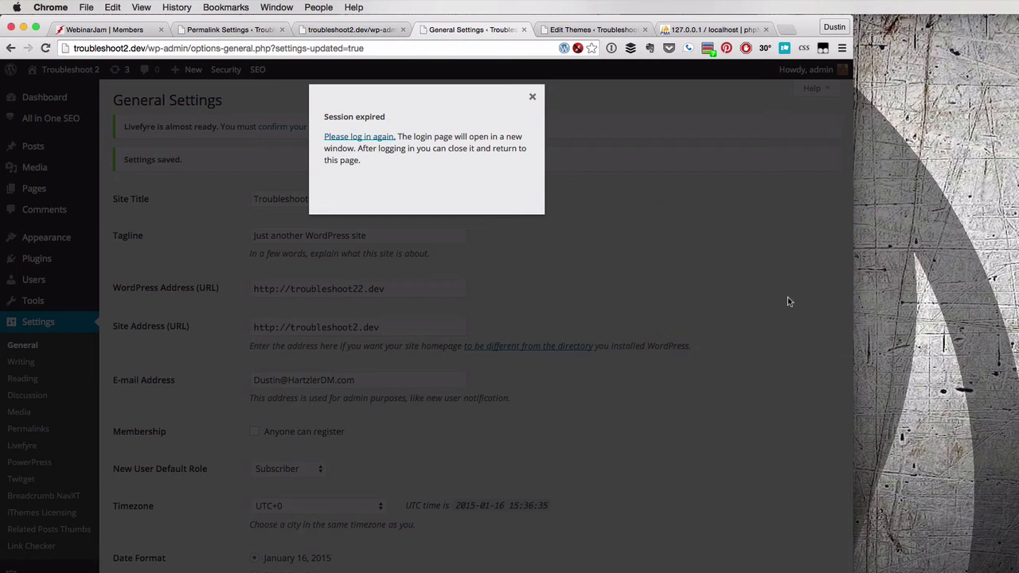
click(344, 138)
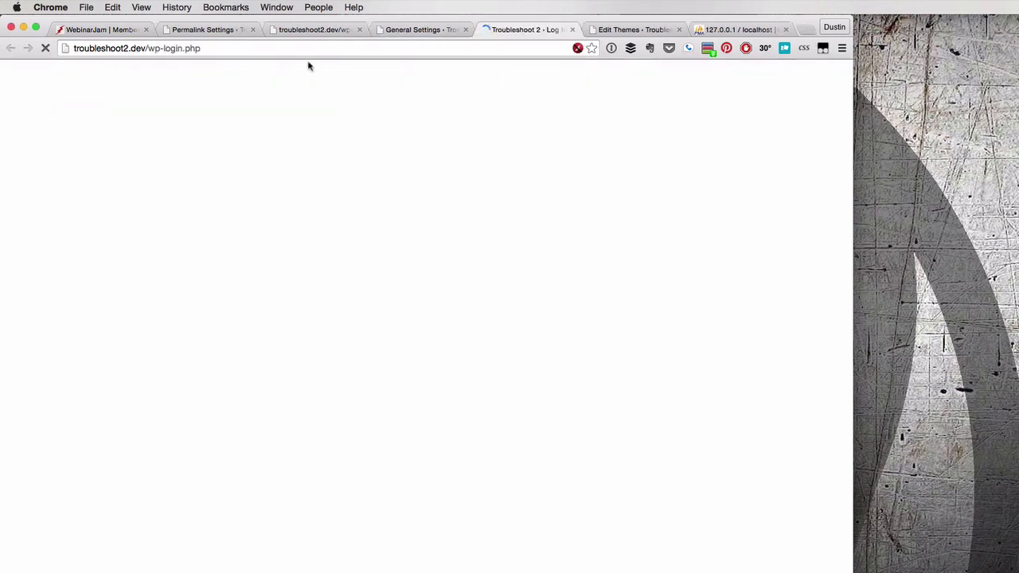
click(307, 31)
click(208, 30)
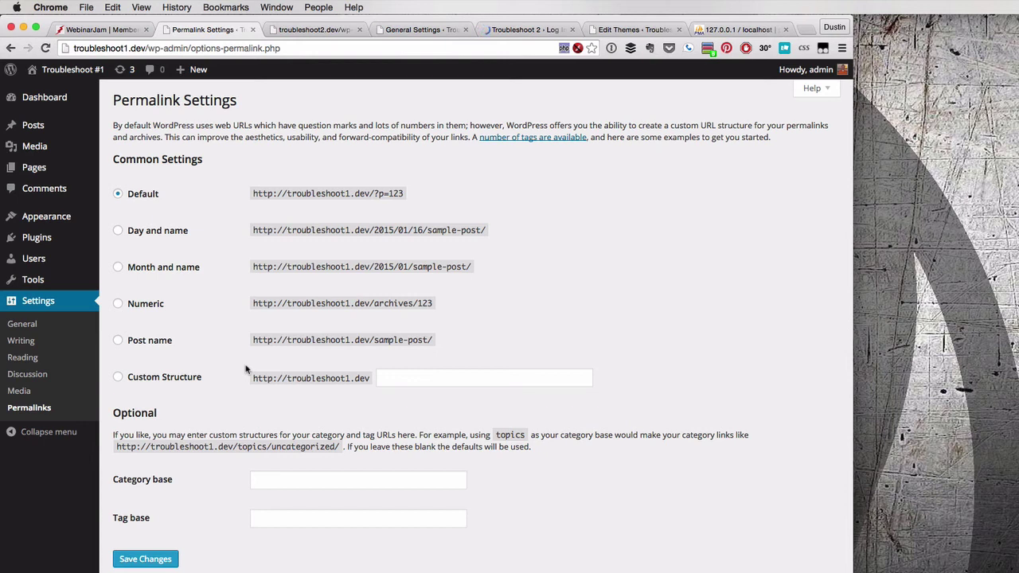
click(136, 560)
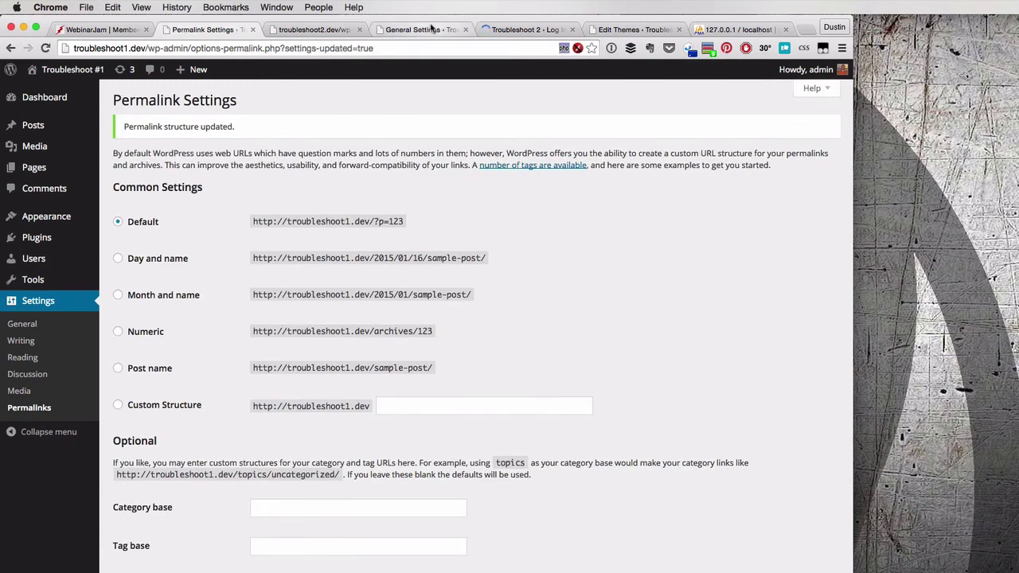
Retry the expired Troubleshoot 2 'Please log in again' link, then go to the phpMyAdmin home
click(430, 30)
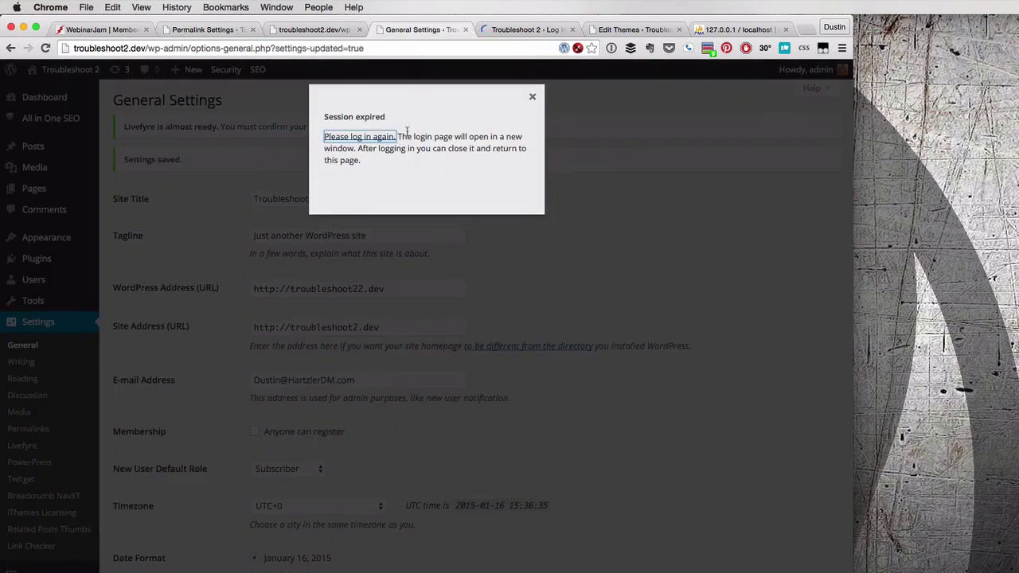
click(491, 32)
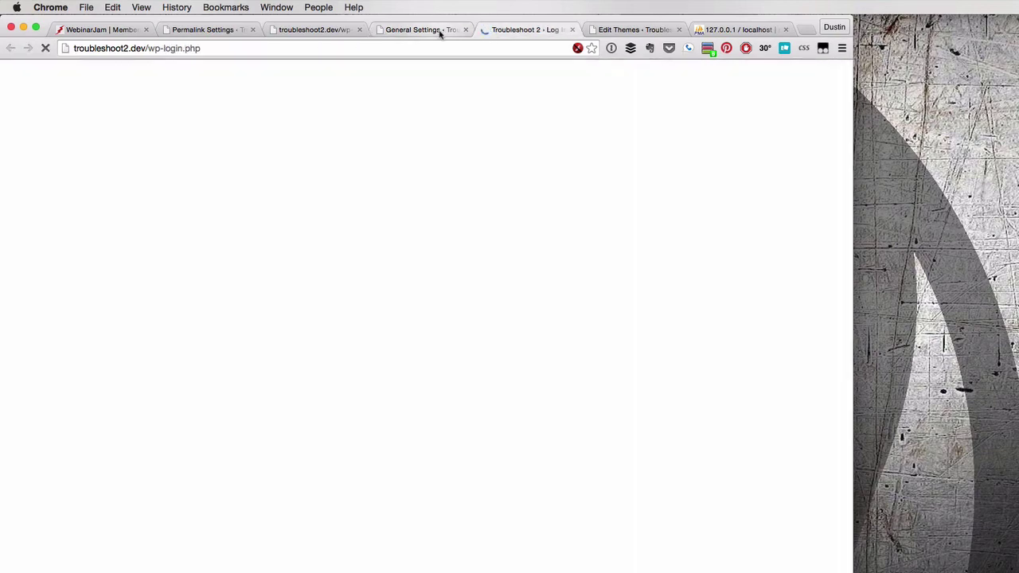
click(439, 31)
click(360, 138)
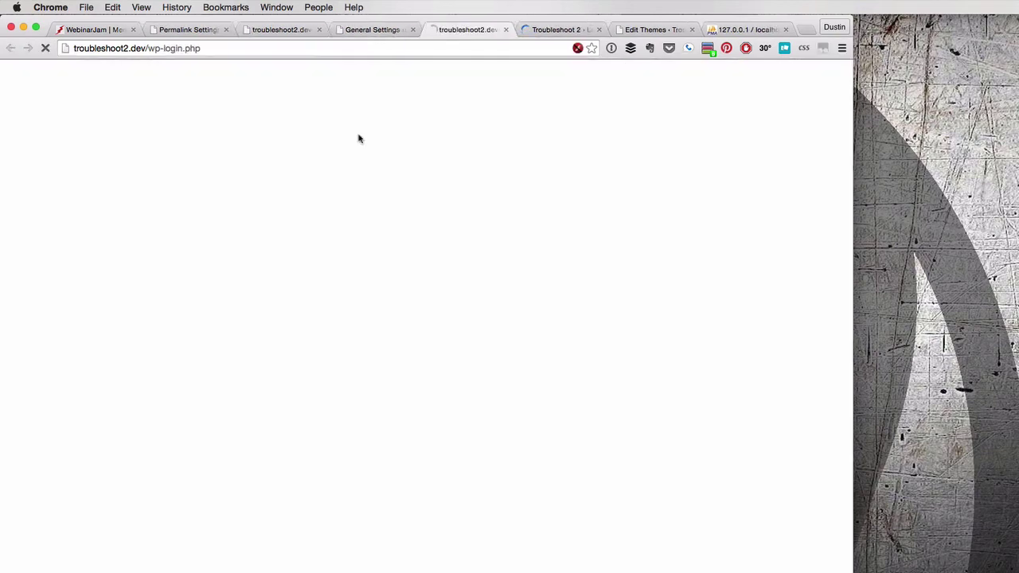
click(137, 49)
click(543, 29)
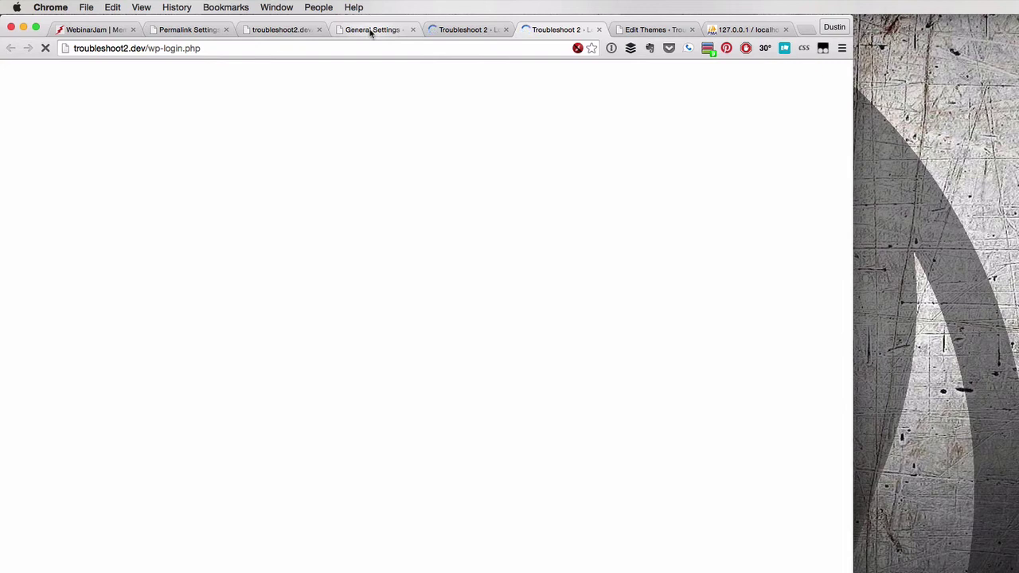
click(370, 30)
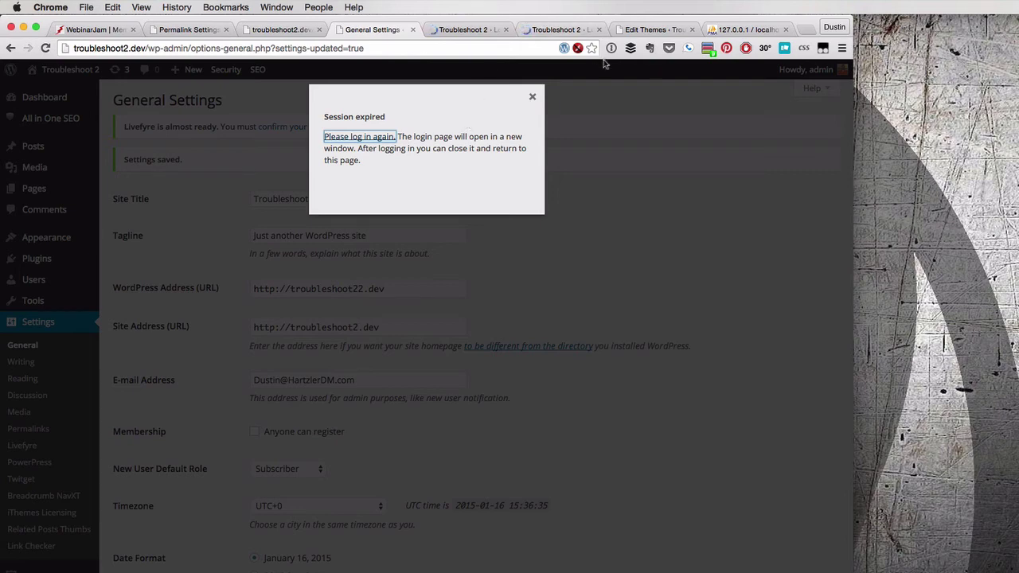
click(749, 30)
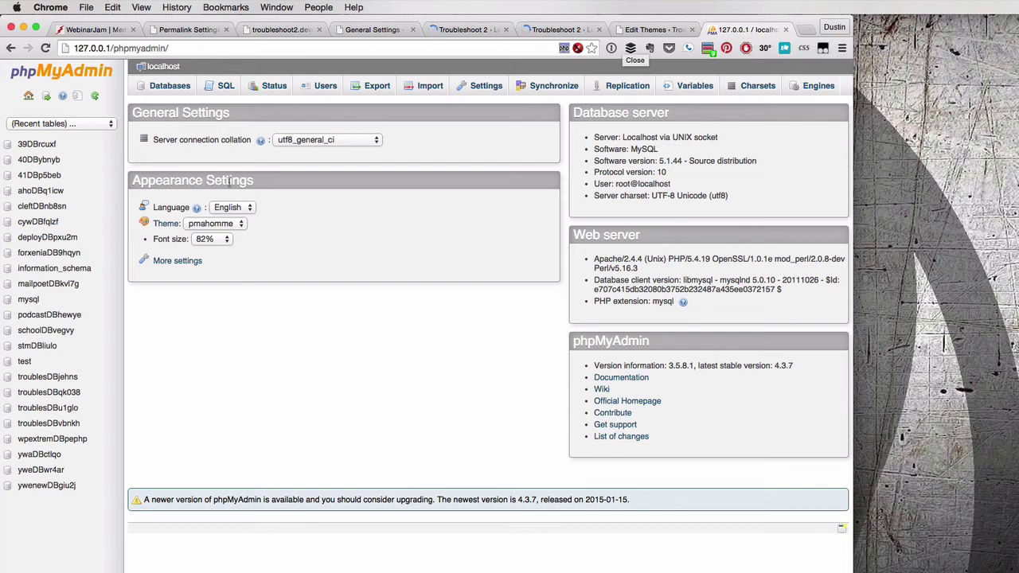
Browse the wp_options table of the troublesDBu1glo database
click(47, 392)
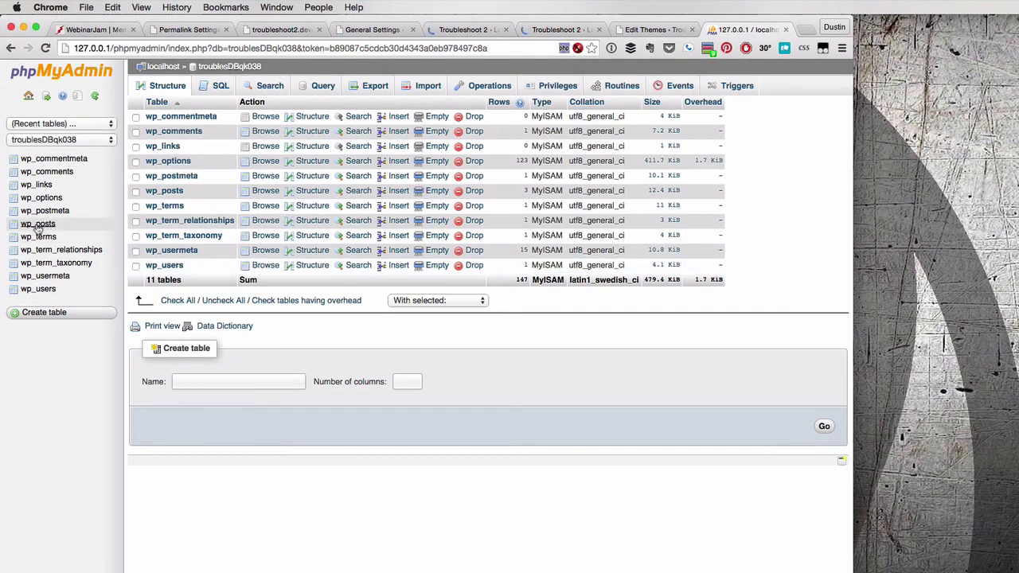
click(40, 197)
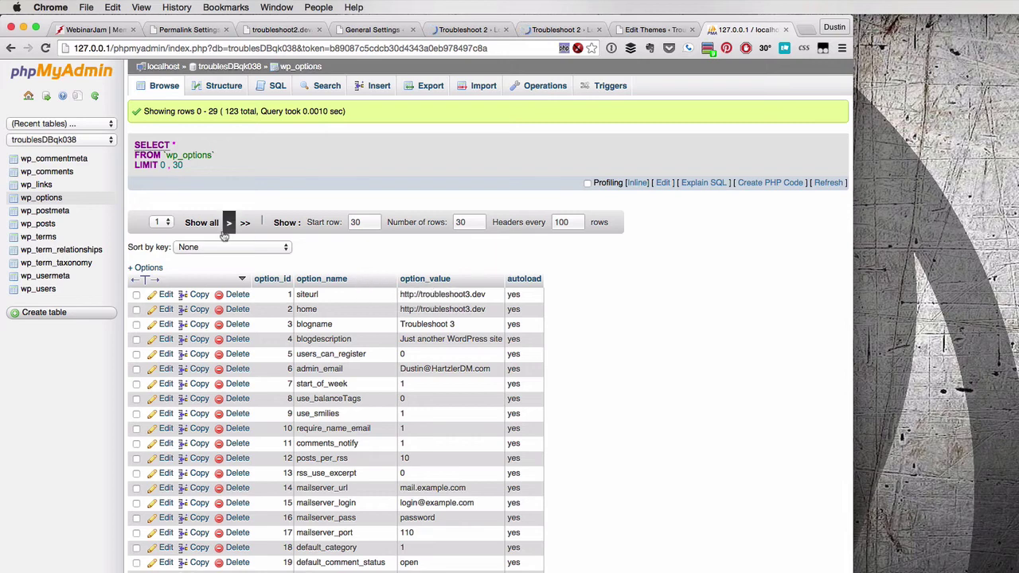
click(84, 140)
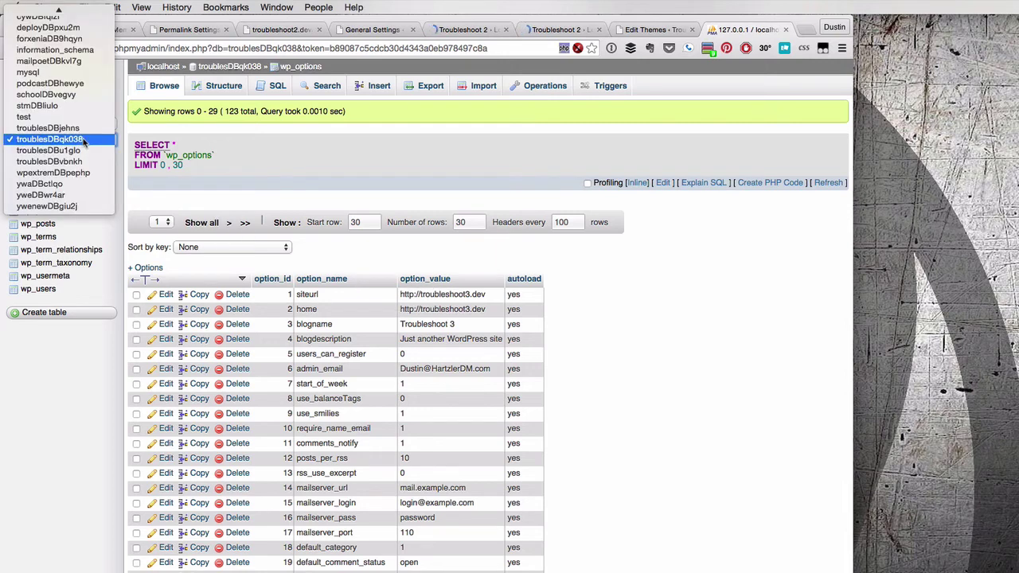
click(75, 150)
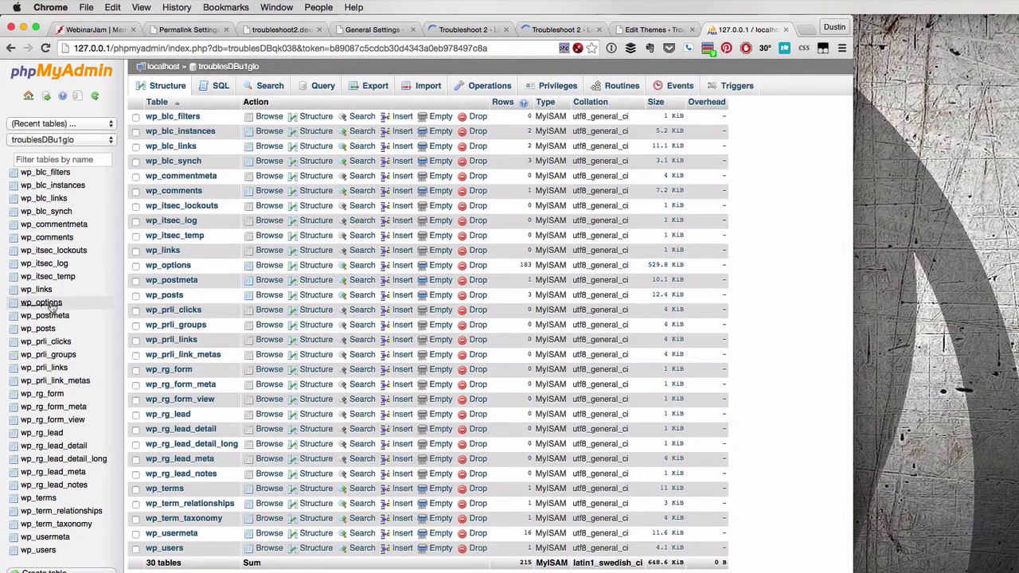
click(43, 302)
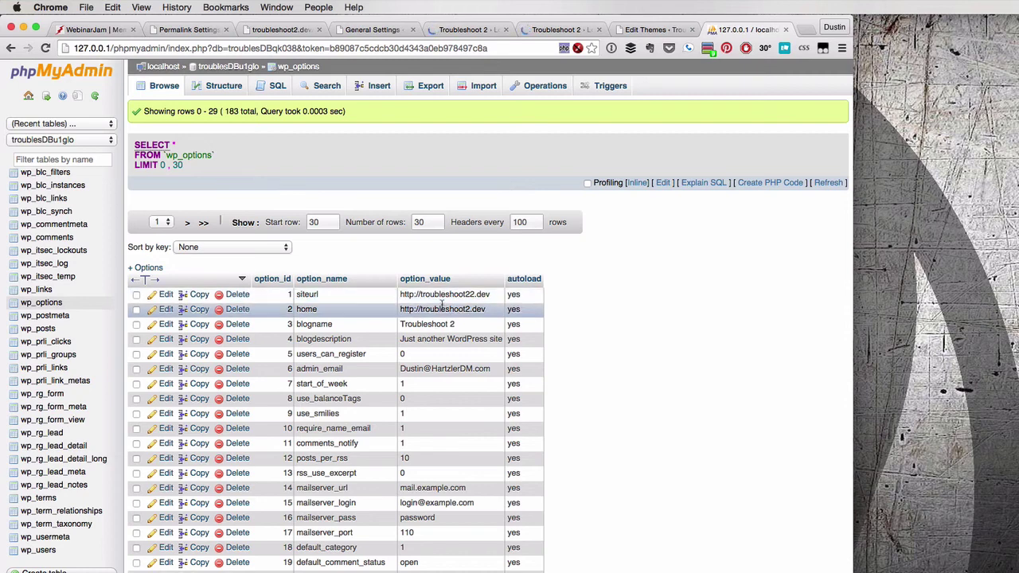
double_click(446, 294)
click(482, 293)
key(BackSpace)
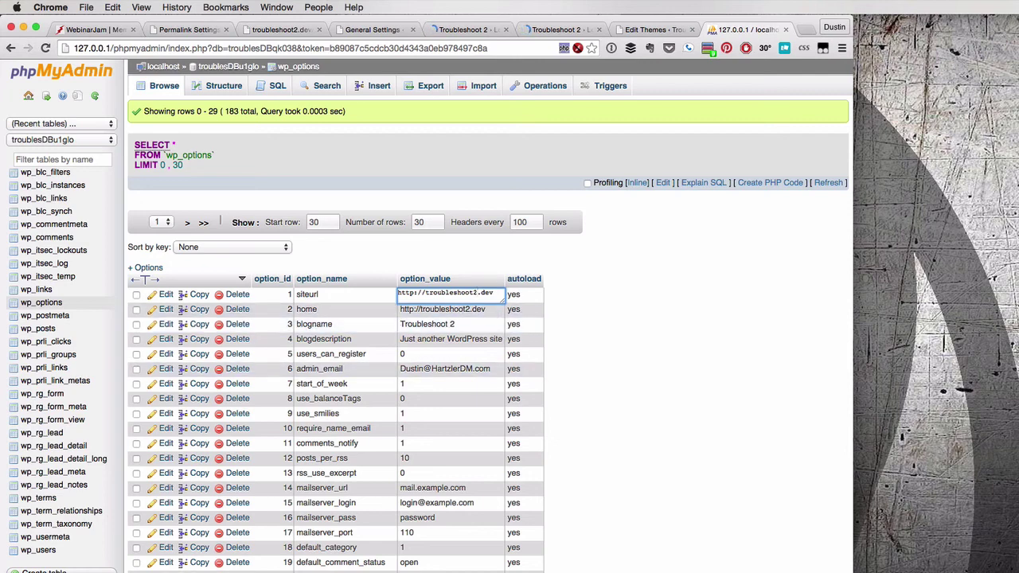
key(Return)
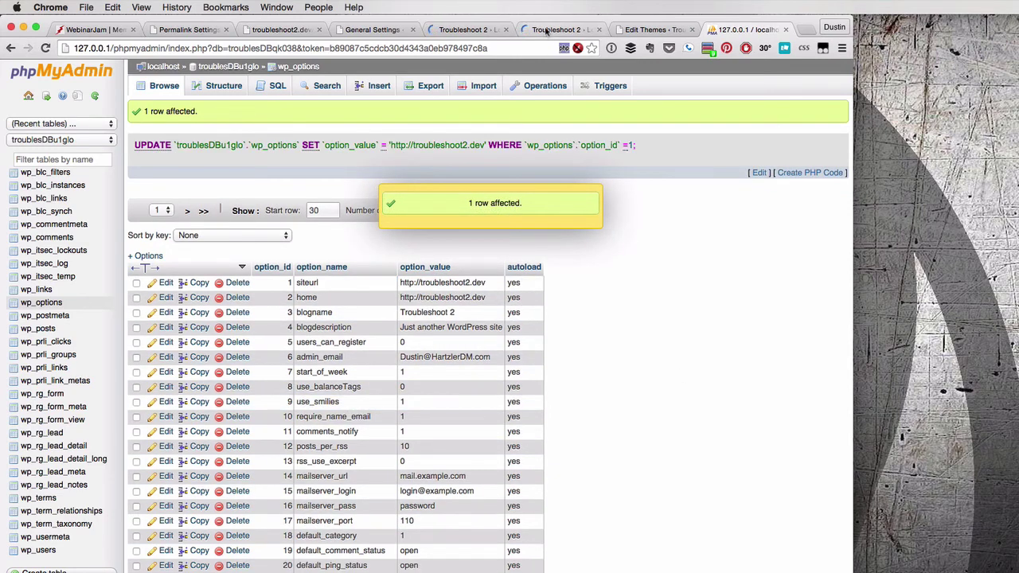
click(557, 30)
Reload wp-login.php, sign in with the password, and decline saving it in 1Password
click(45, 48)
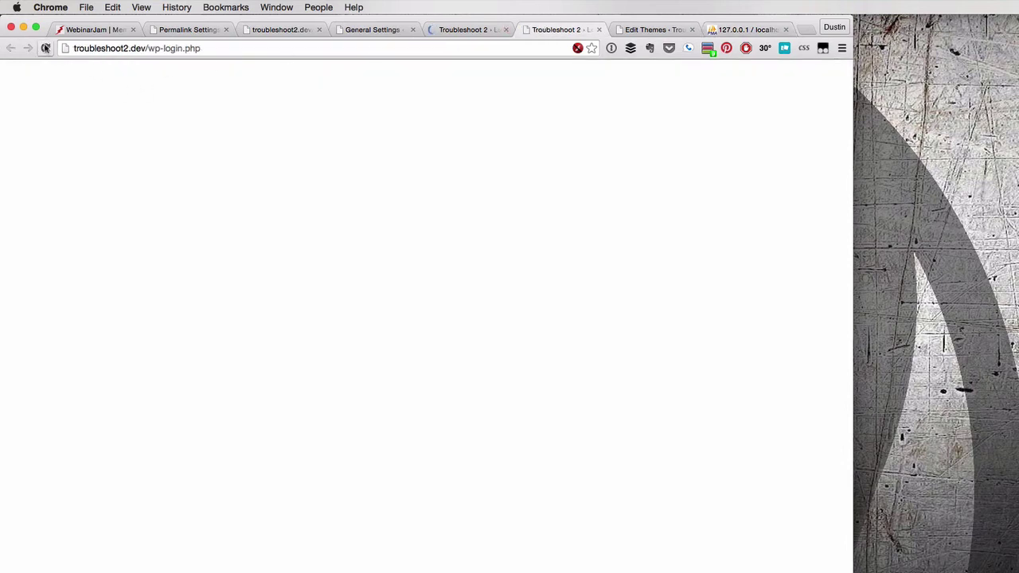
click(46, 47)
text(pass)
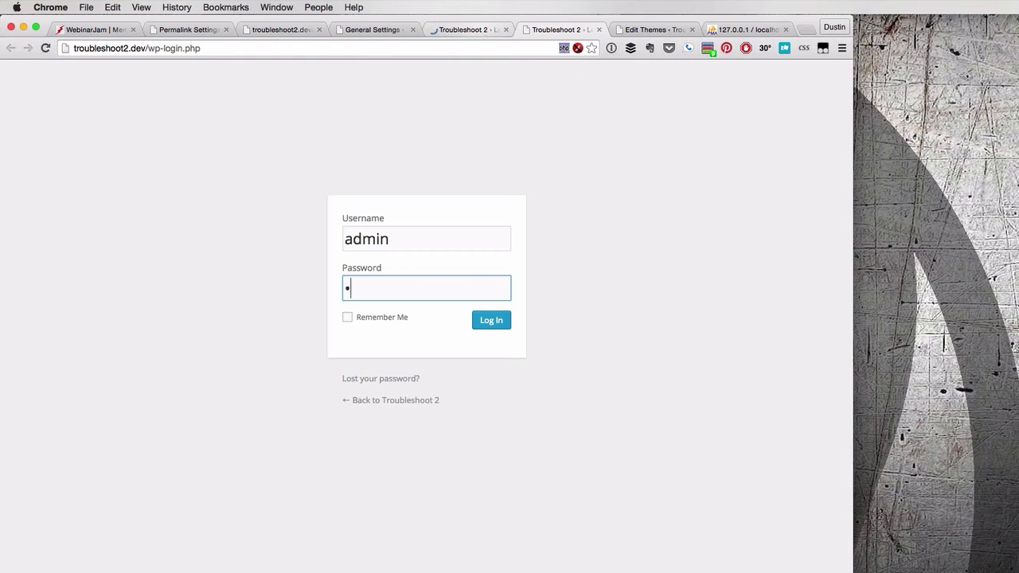
key(Return)
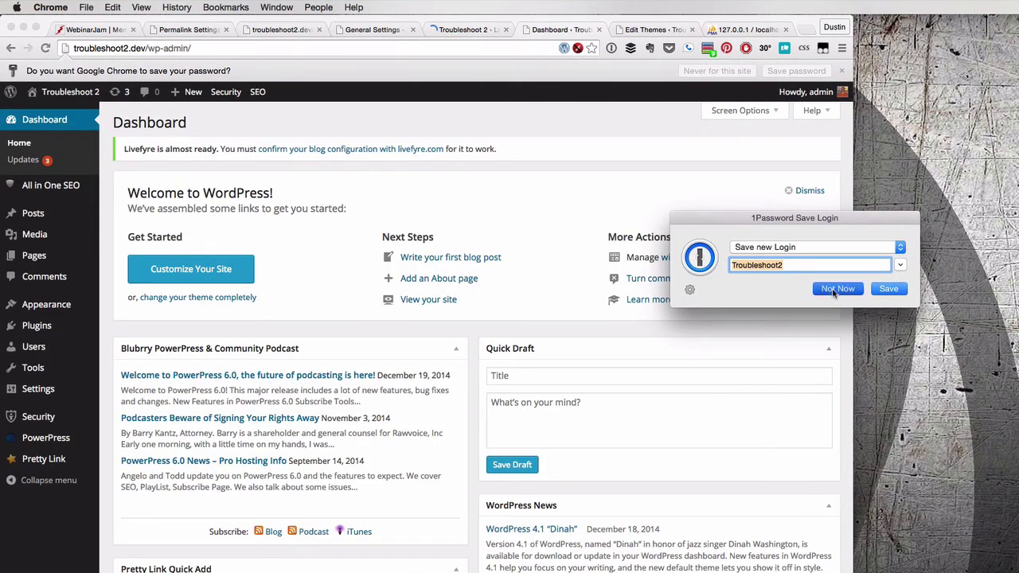
click(834, 292)
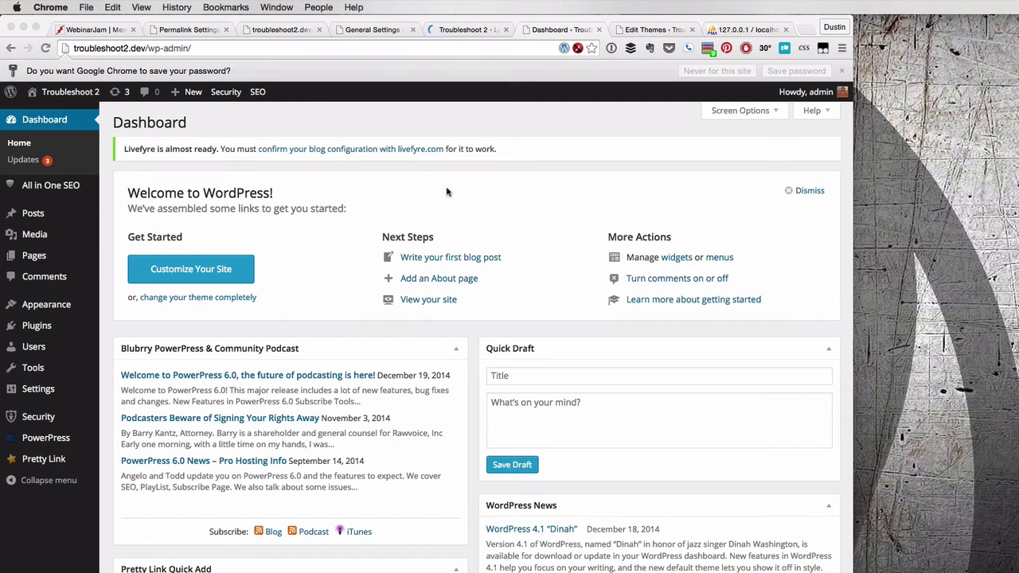
Close the leftover login tab, dismiss Session expired, reload General Settings, and view the Dashboard
click(196, 32)
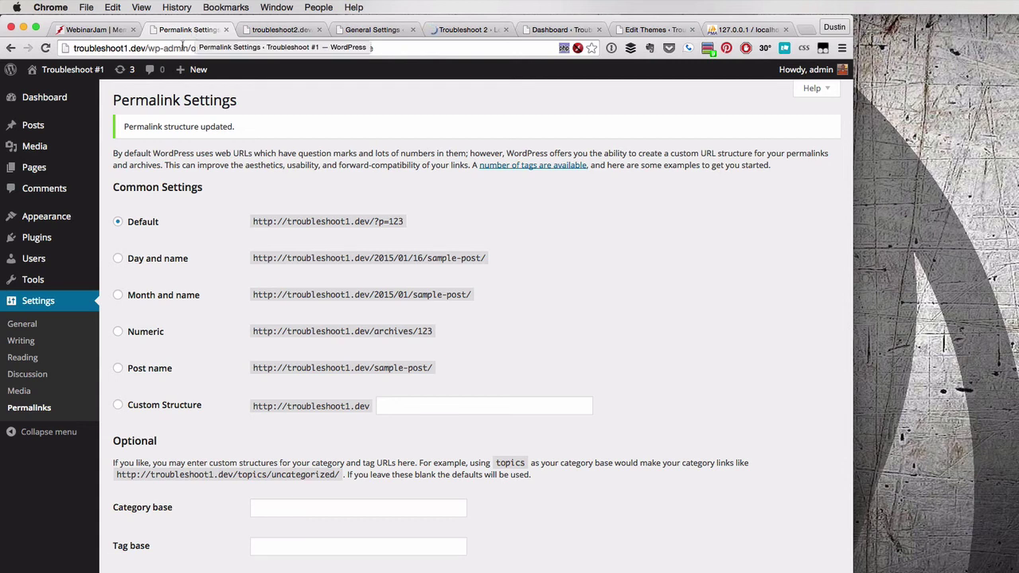
mouse_move(70, 68)
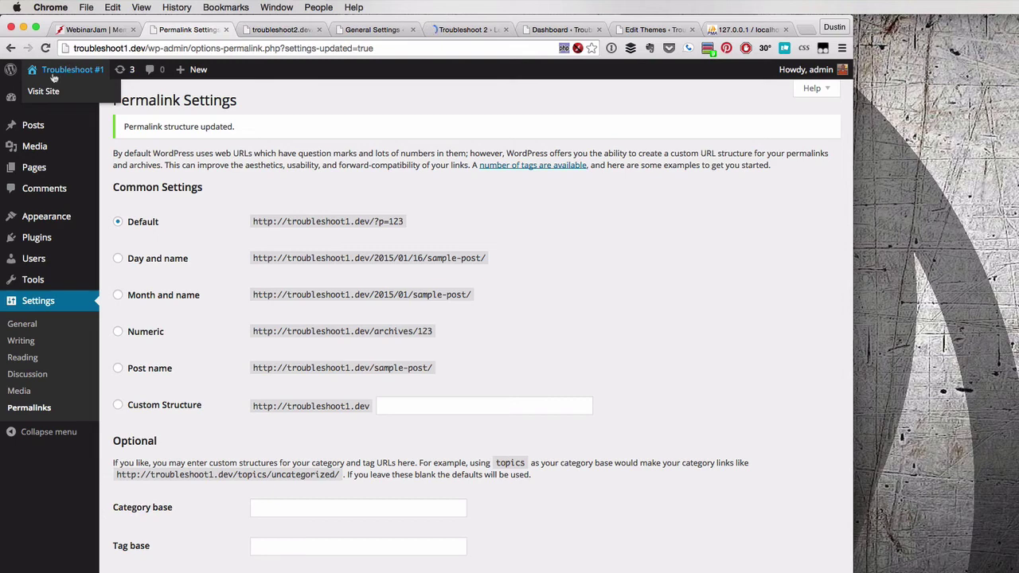
click(396, 32)
click(462, 32)
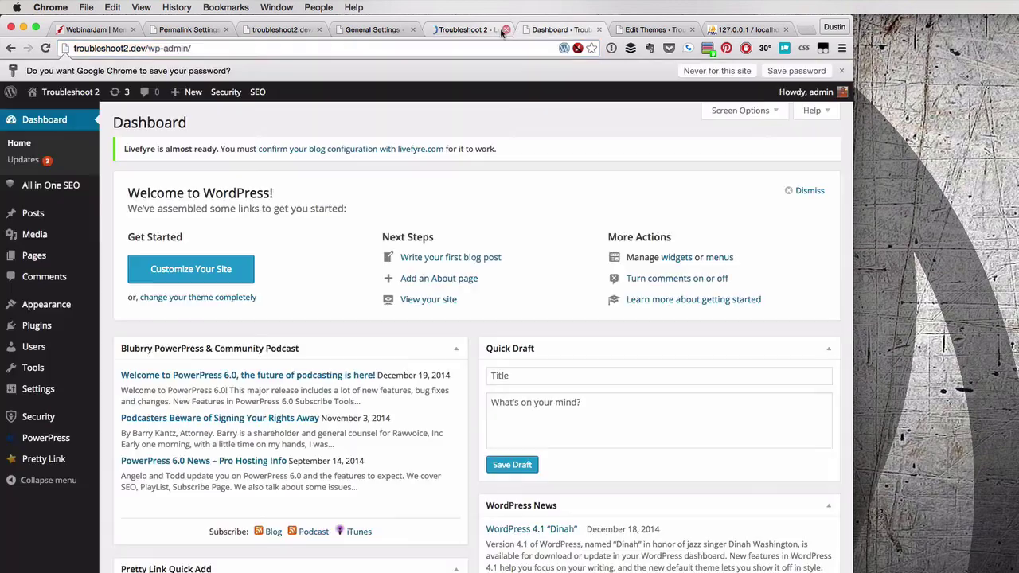
click(506, 29)
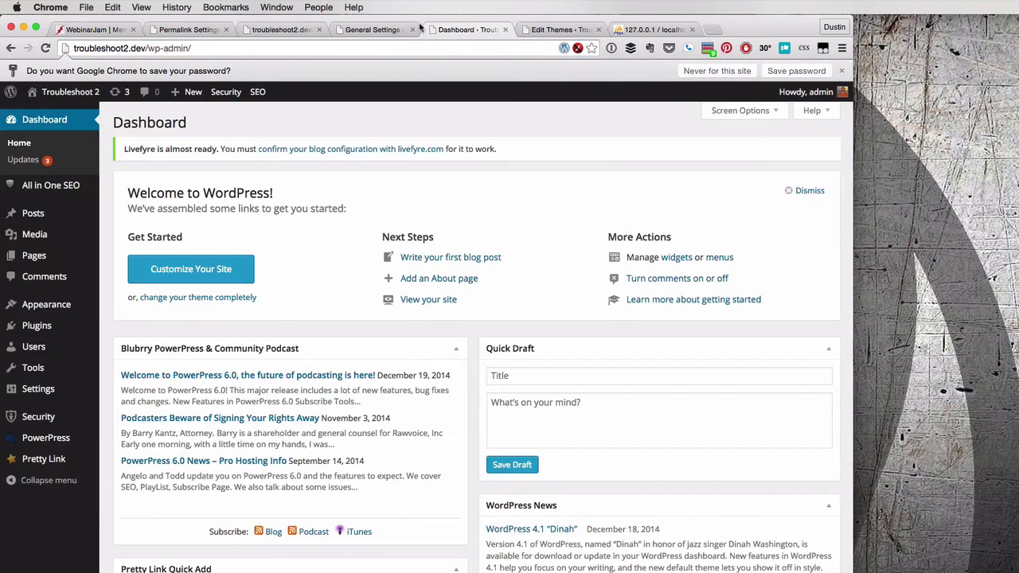
click(397, 32)
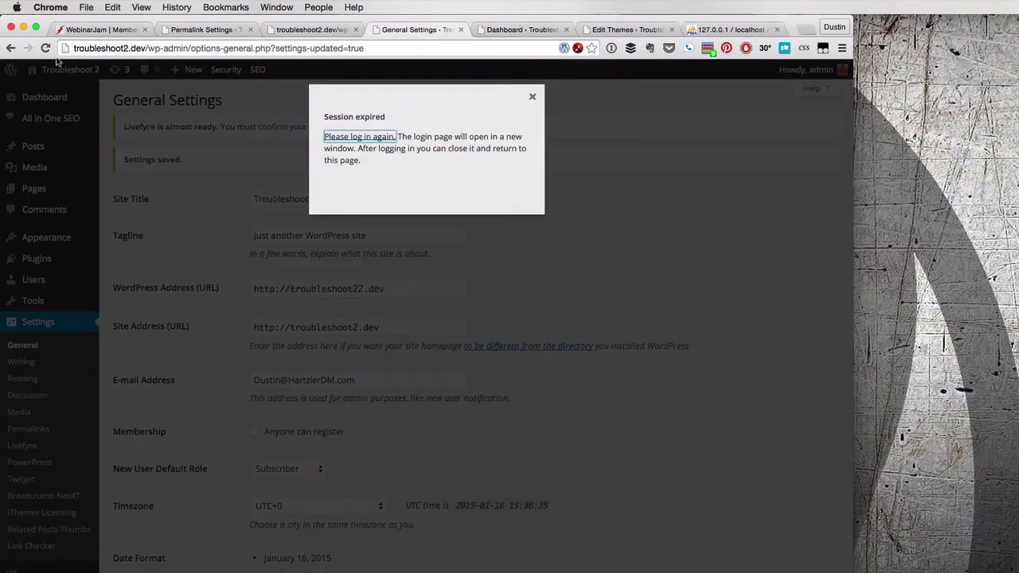
click(533, 96)
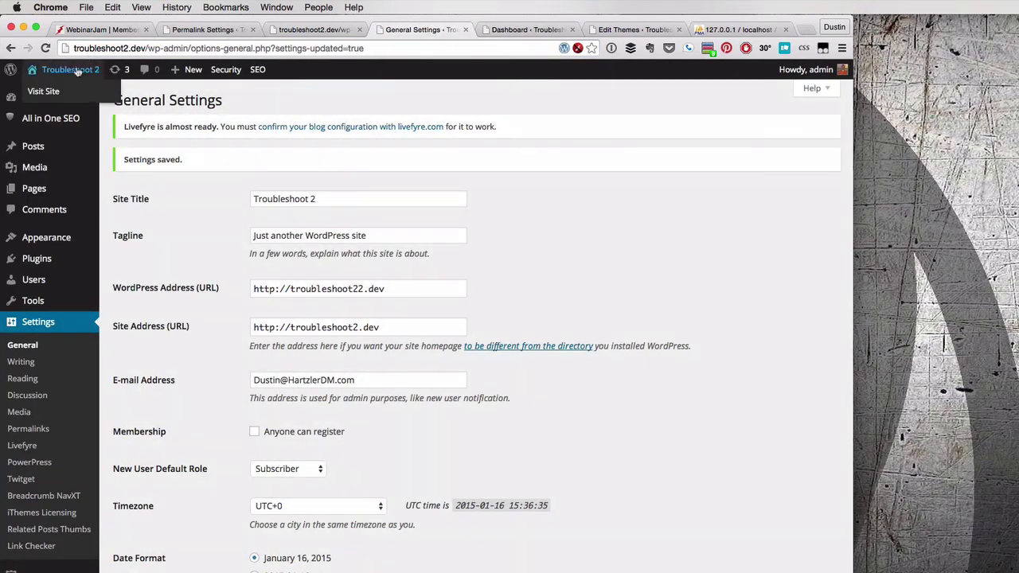
click(70, 70)
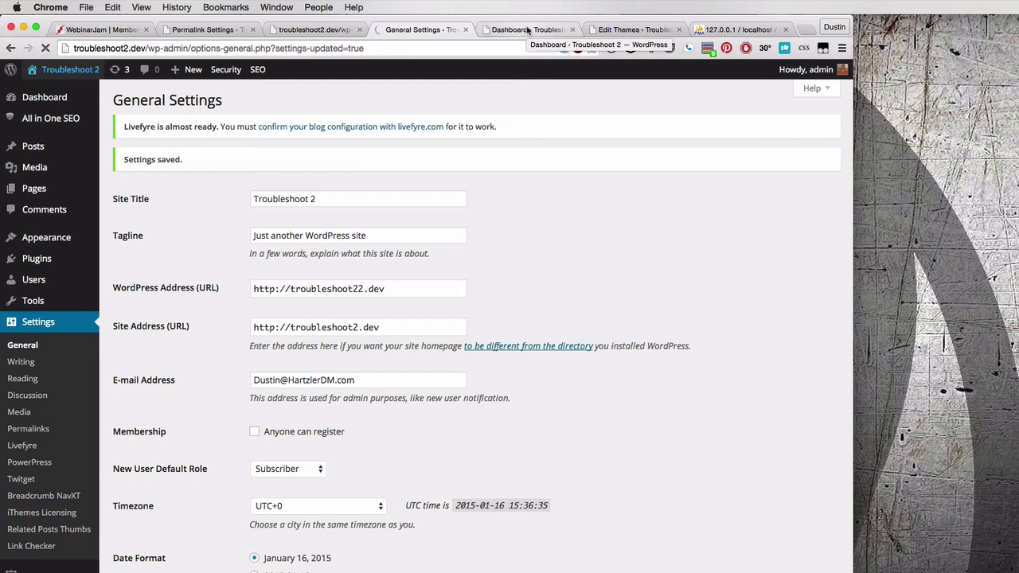
click(527, 31)
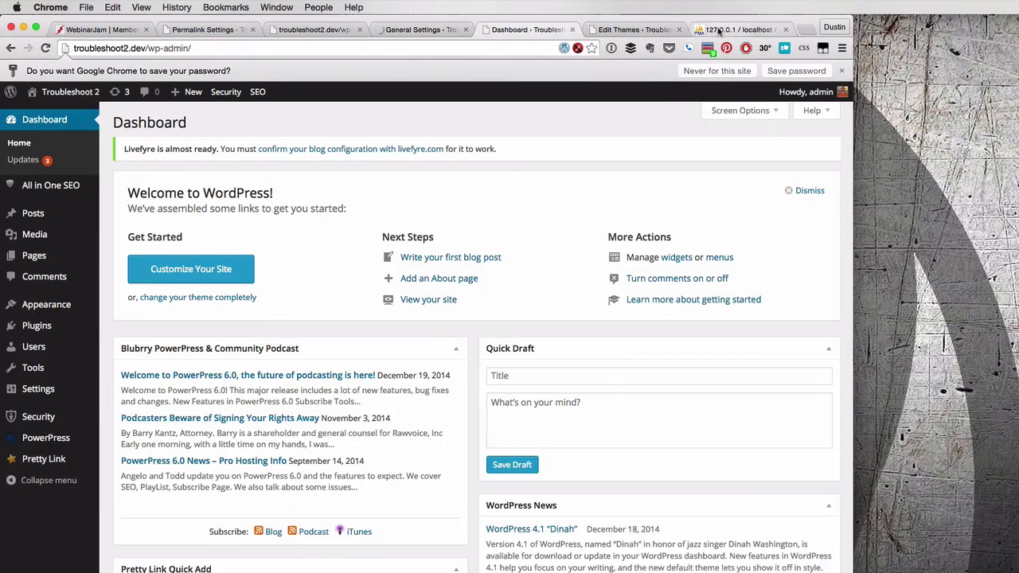
click(728, 30)
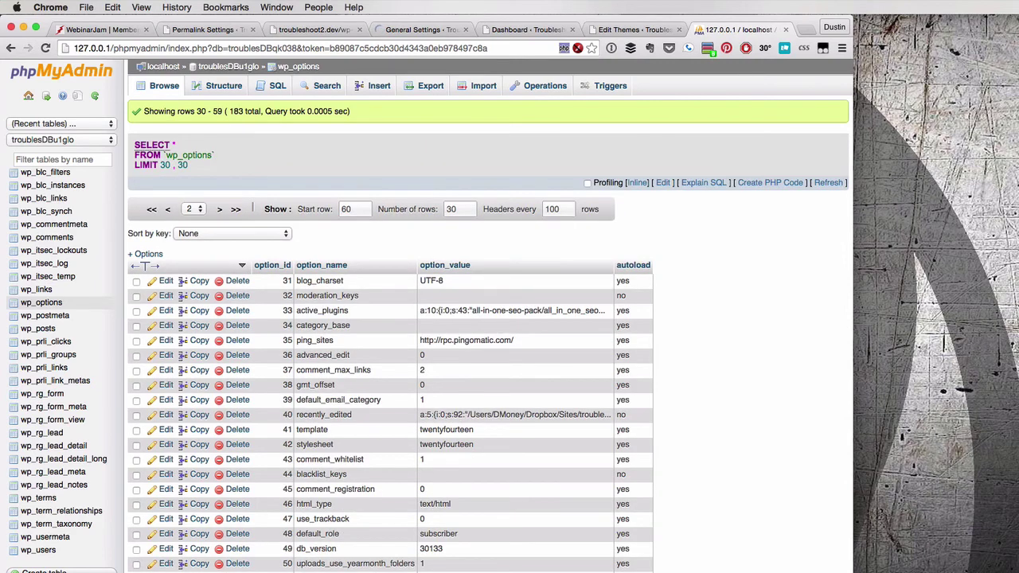
Change the wp_options template (row 41) and stylesheet (row 42) values to twentysisteen
double_click(475, 431)
key(BackSpace)
key(BackSpace)
key(BackSpace)
key(BackSpace)
key(BackSpace)
key(BackSpace)
key(BackSpace)
key(BackSpace)
text(sit)
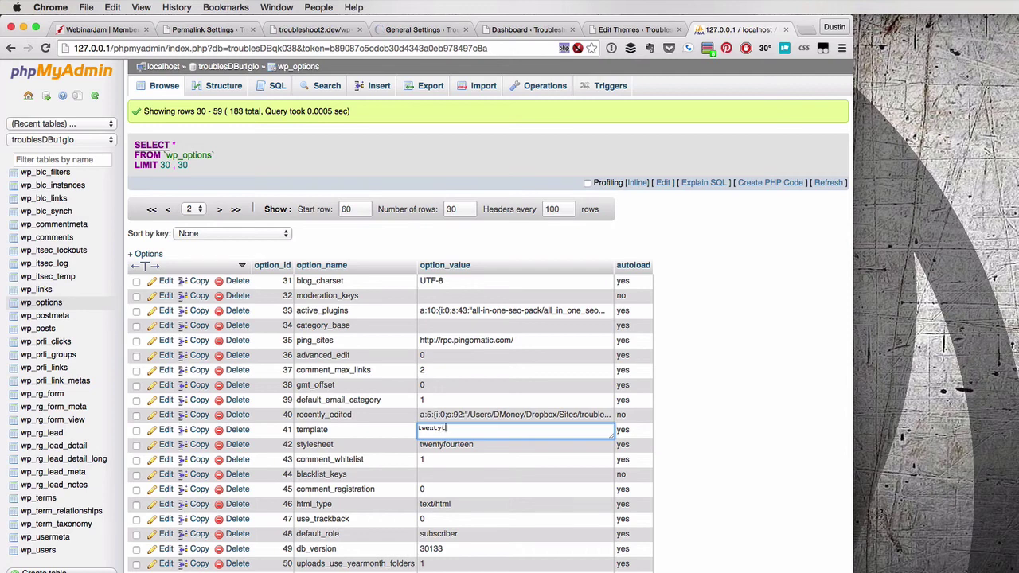
text(teen)
key(Return)
click(473, 432)
key(End)
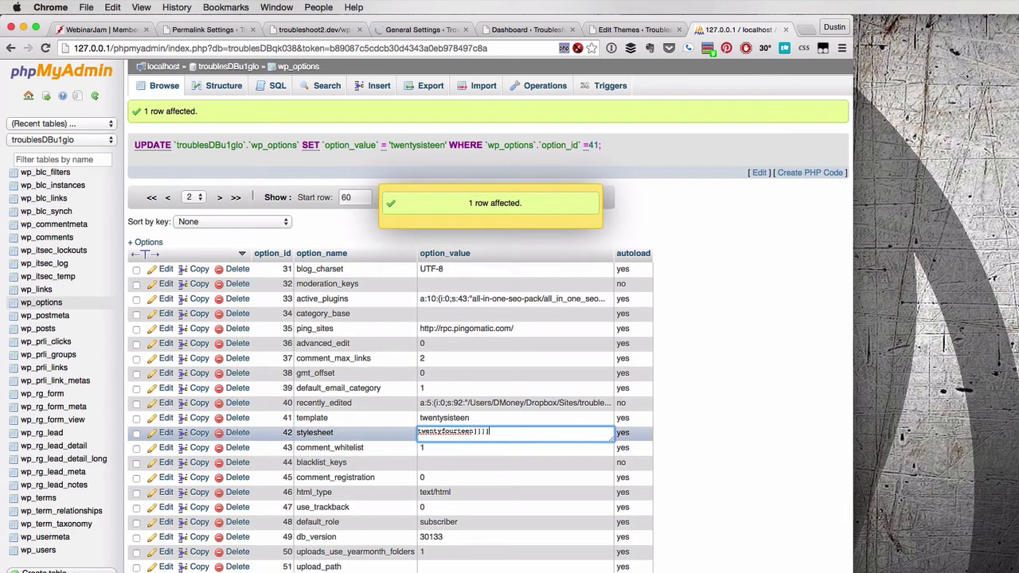
key(BackSpace)
key(BackSpace)
key(BackSpace)
key(BackSpace)
key(BackSpace)
key(BackSpace)
key(BackSpace)
key(BackSpace)
text(sisteen)
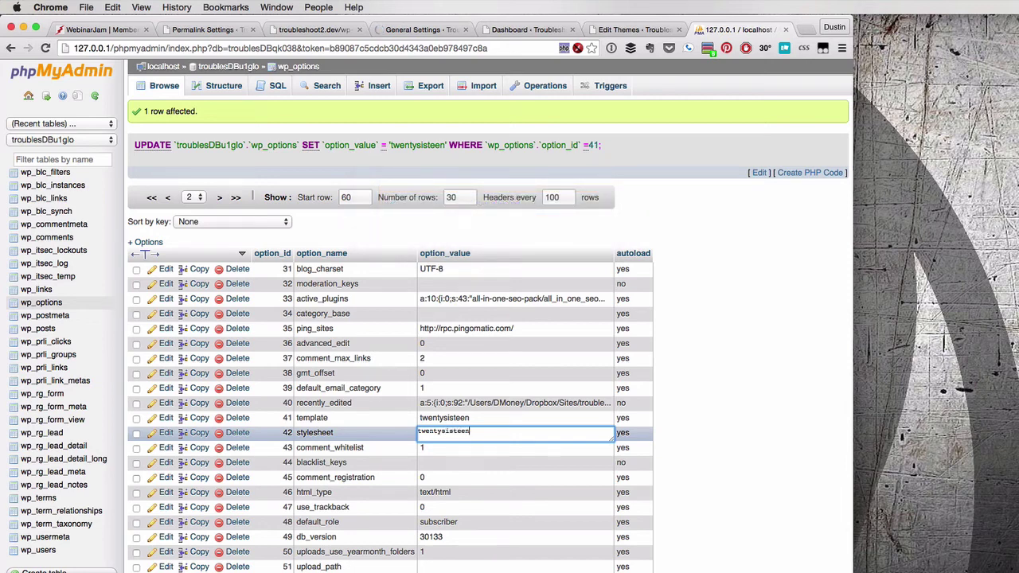
key(Return)
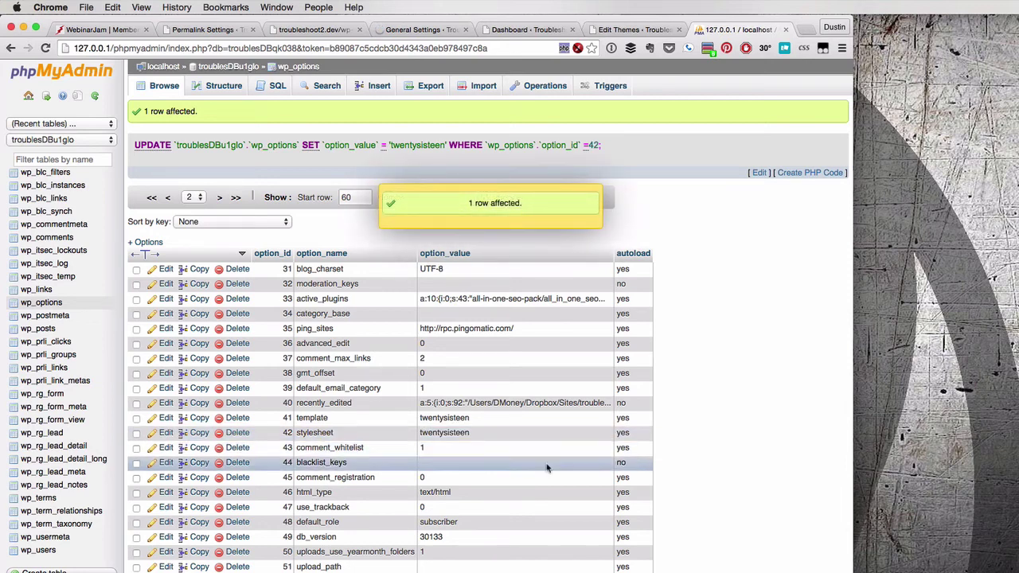
Load the troubleshoot2.dev front page from the Dashboard tab
click(526, 29)
click(191, 48)
key(BackSpace)
key(BackSpace)
key(BackSpace)
key(BackSpace)
key(BackSpace)
key(BackSpace)
key(BackSpace)
key(BackSpace)
key(BackSpace)
key(BackSpace)
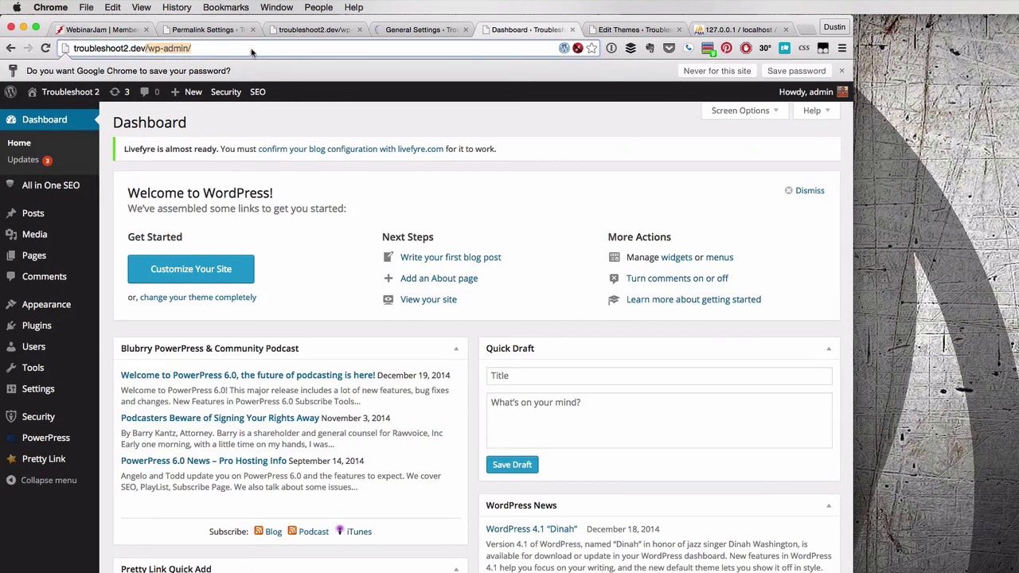
key(Return)
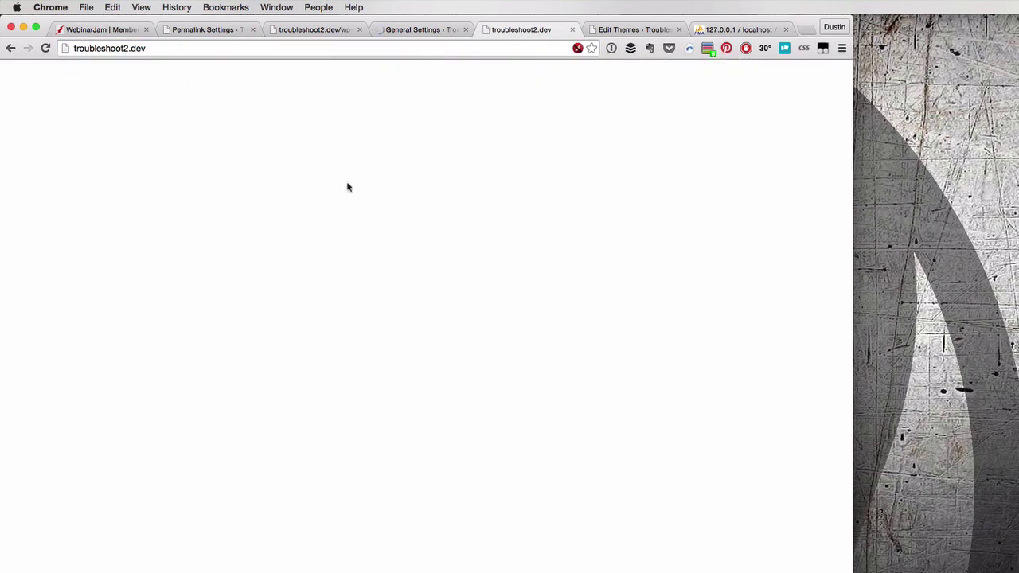